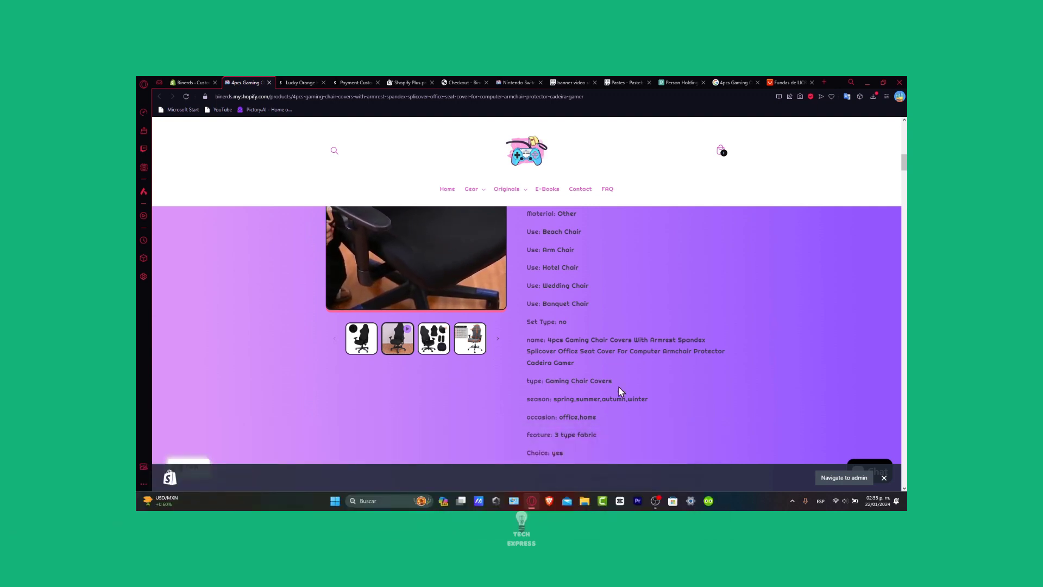
- Reopen the Crave theme for customization from the store's theme list and look over its home page preview
click(190, 82)
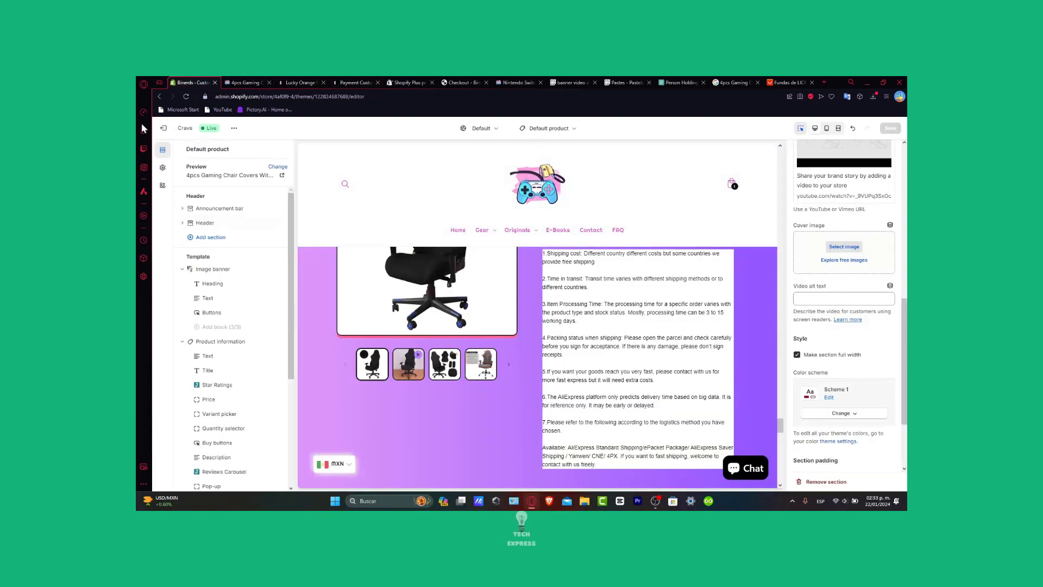
click(157, 131)
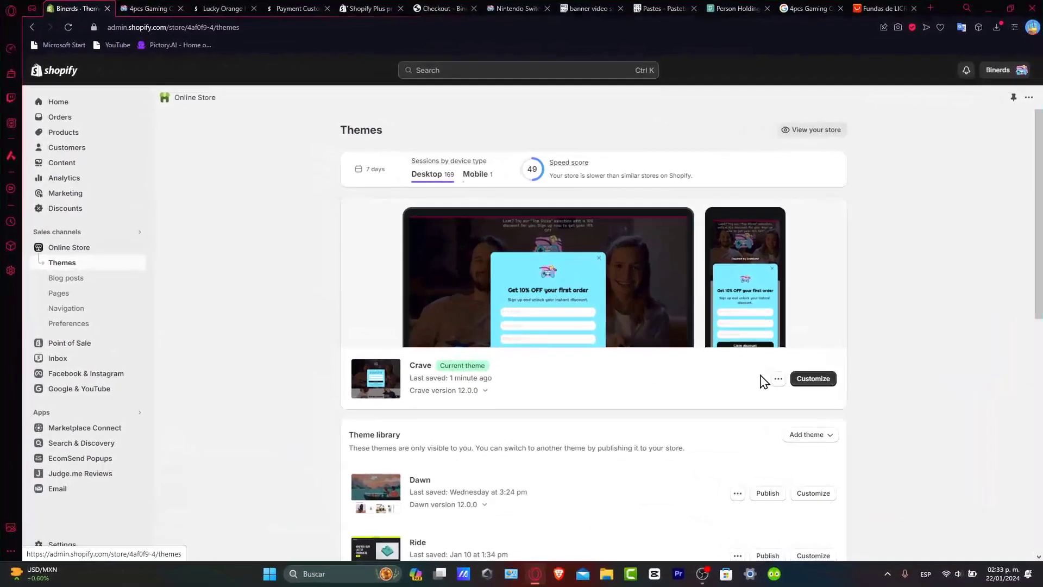
click(803, 385)
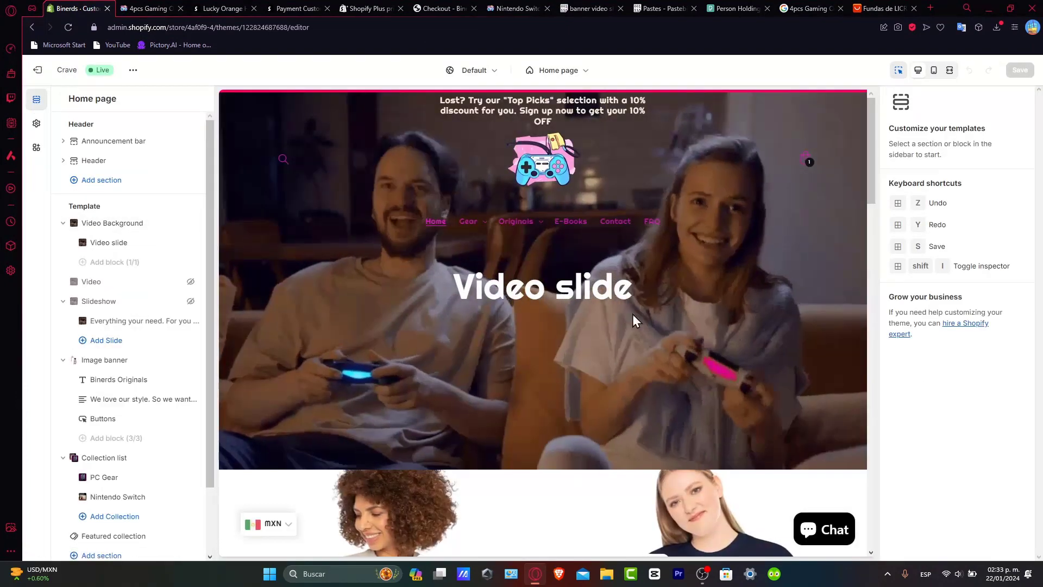
scroll(635, 313, down, 5)
scroll(637, 311, down, 10)
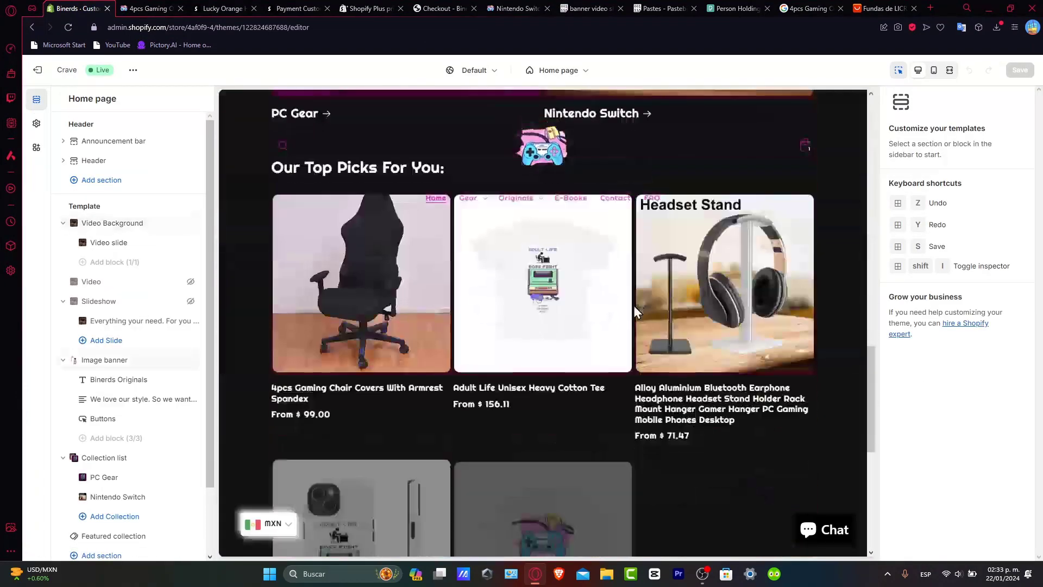
scroll(636, 312, up, 15)
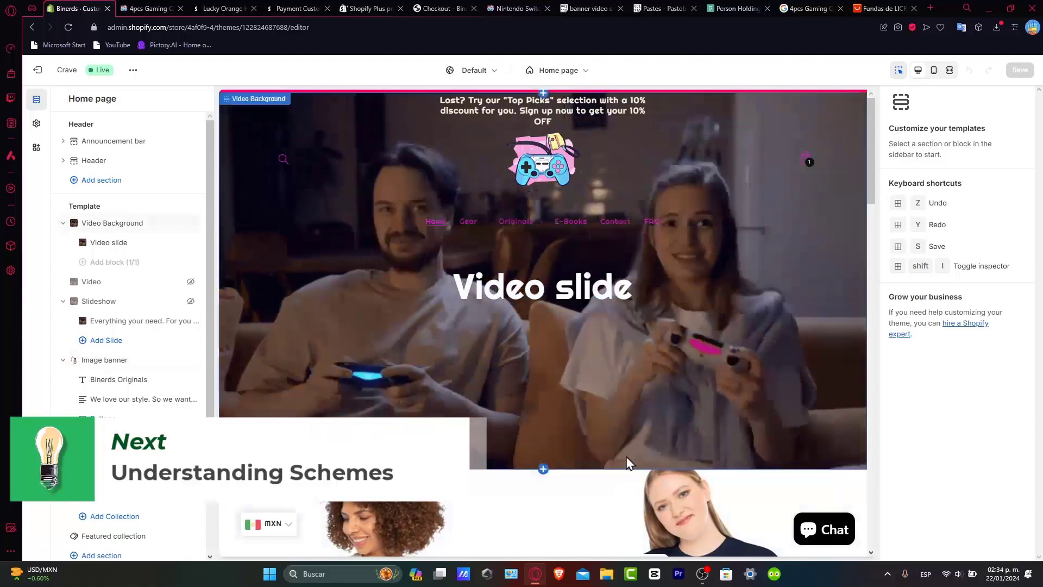
- Clear the "Video slide" heading text from the video block in the Video Background section
click(632, 435)
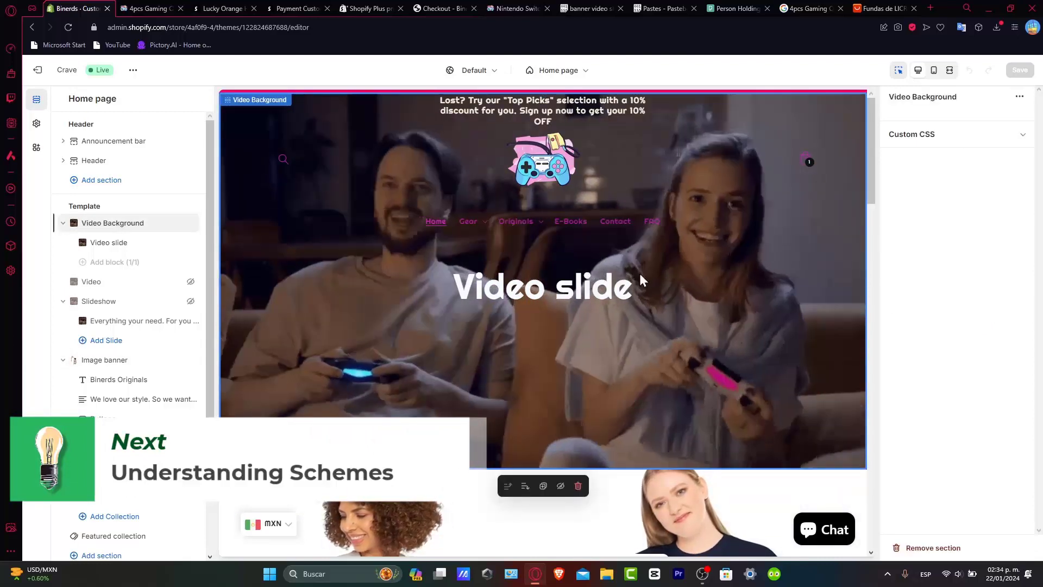
click(135, 242)
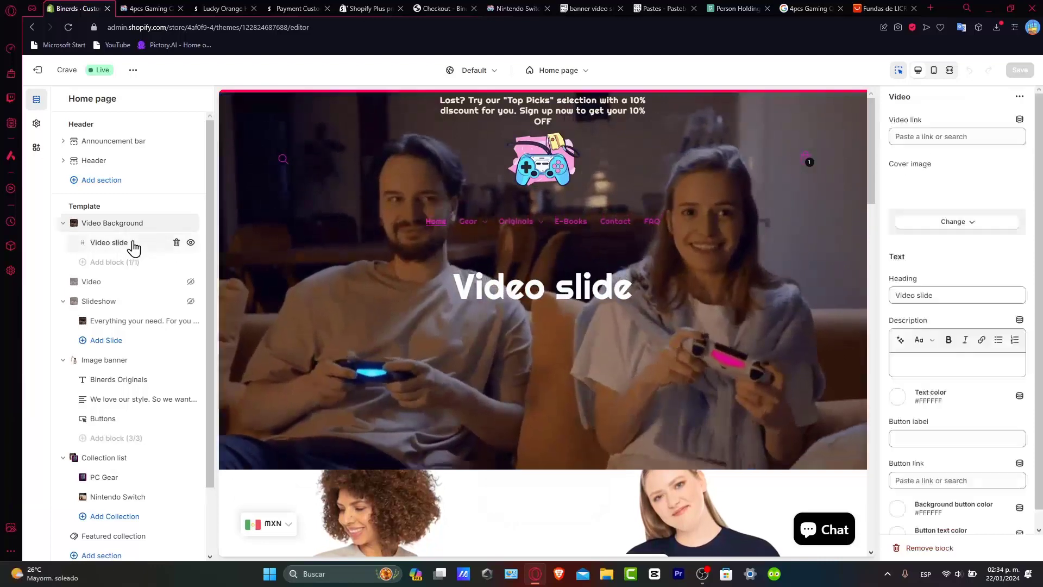
triple_click(960, 383)
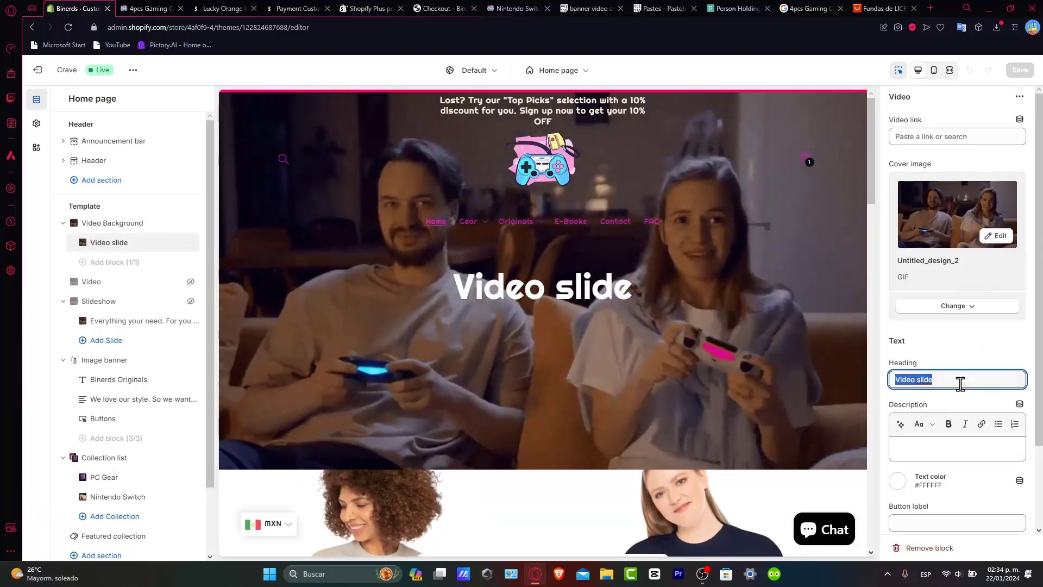
key(BackSpace)
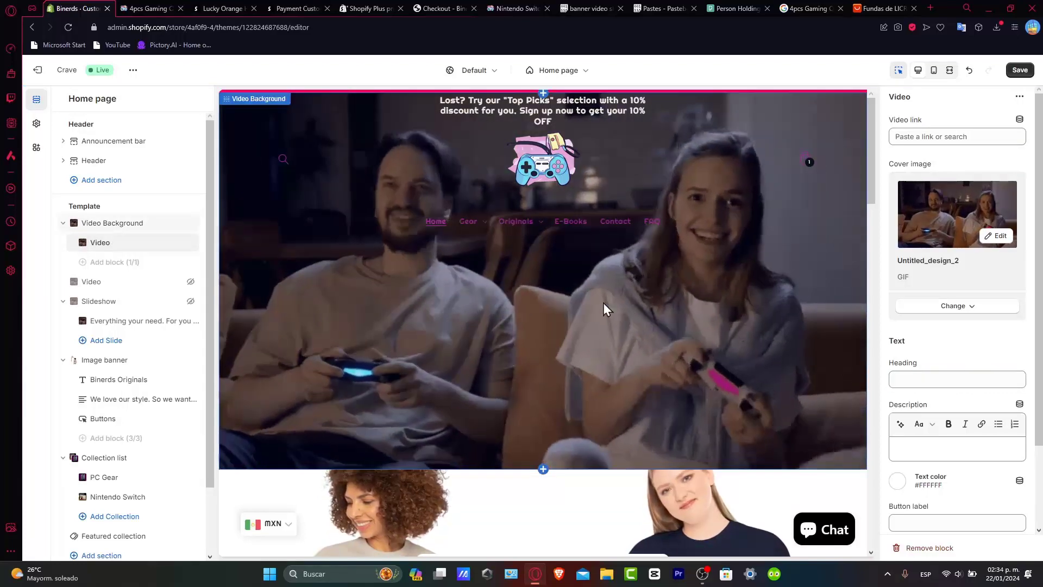
- Add a new color scheme in the theme's color settings and set its background to blue #1773B0
click(40, 128)
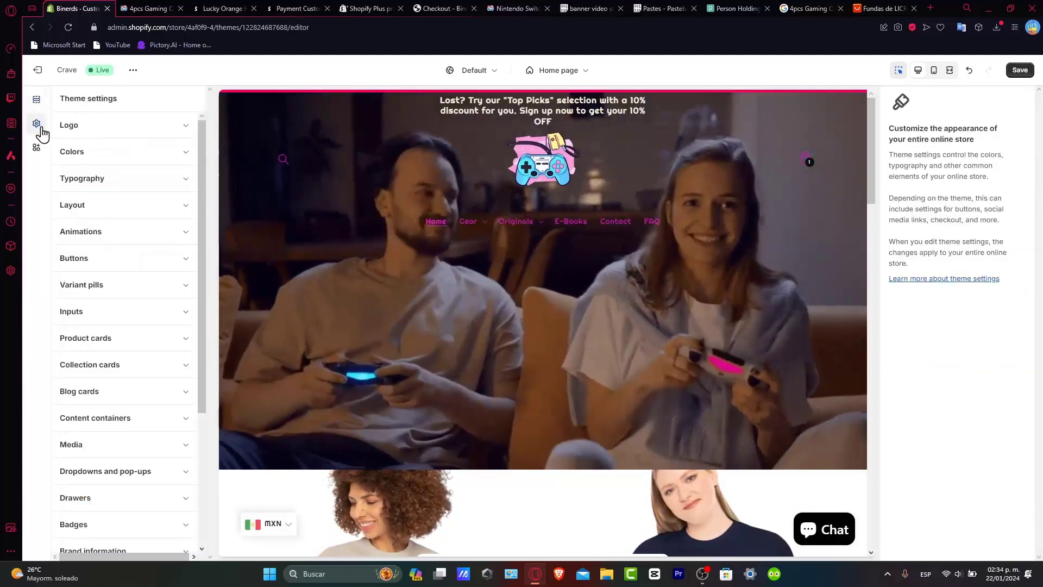
click(73, 152)
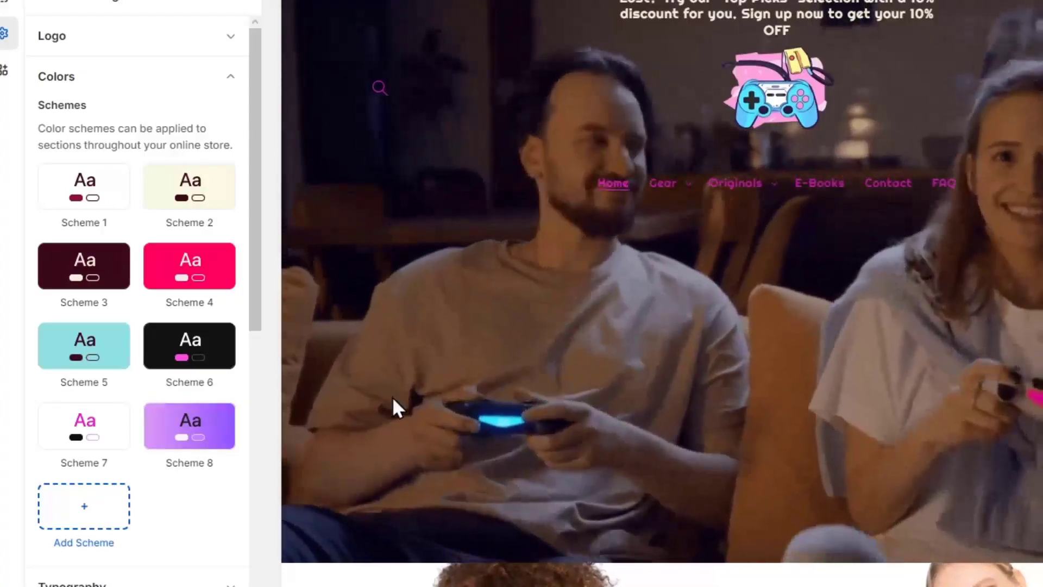
click(108, 517)
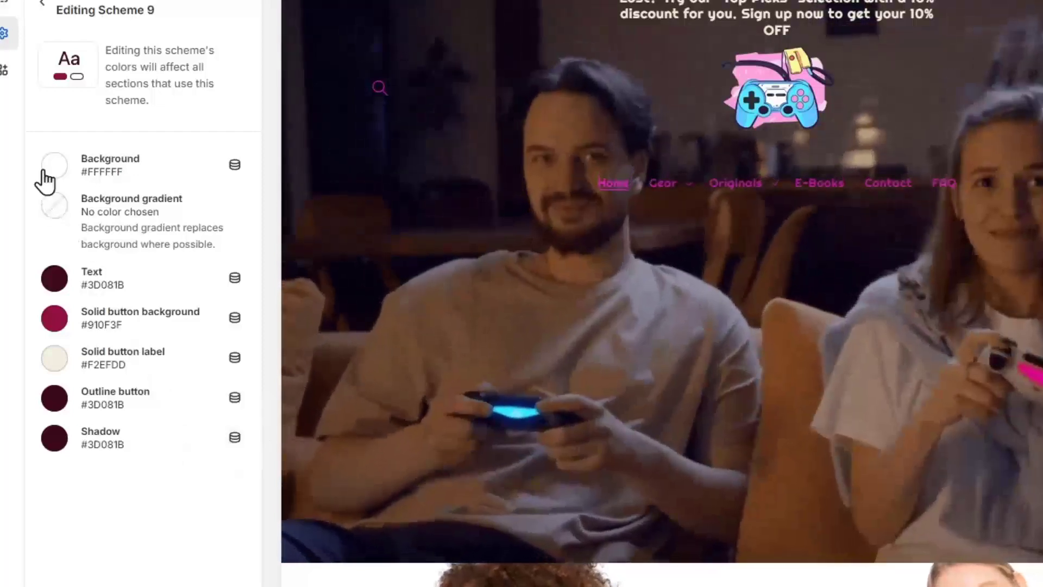
click(54, 166)
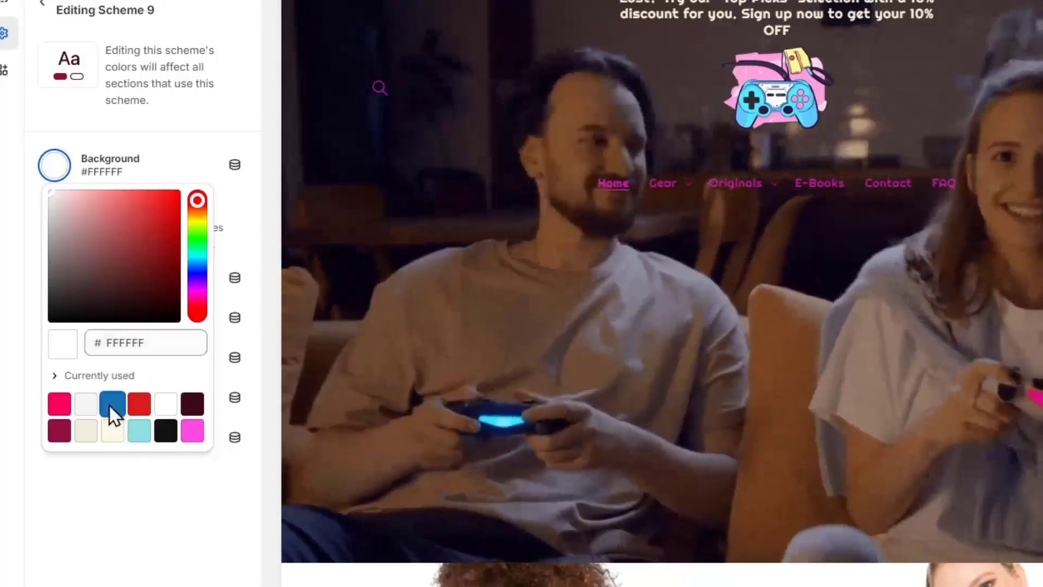
click(112, 404)
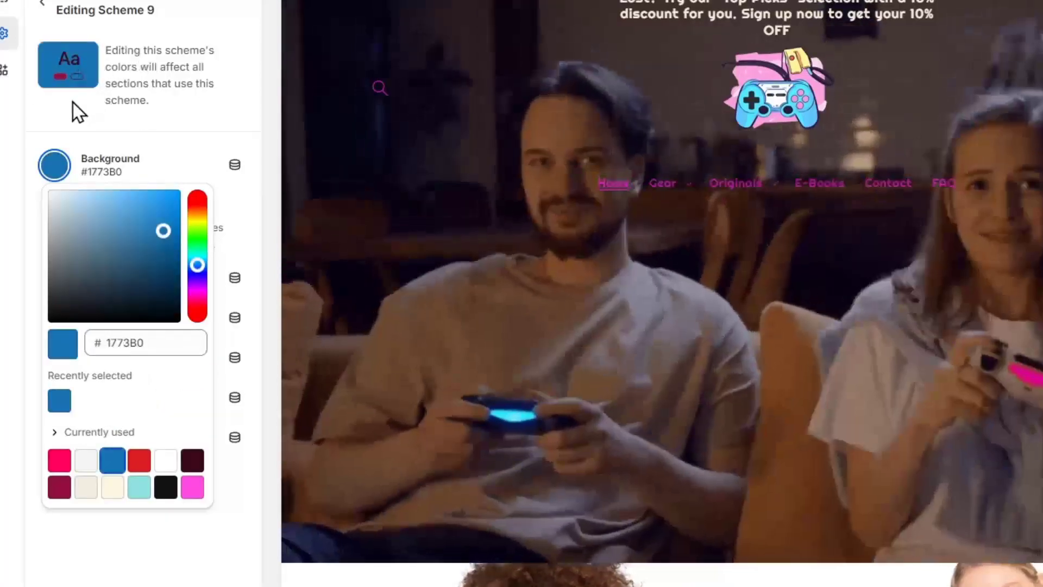
click(79, 126)
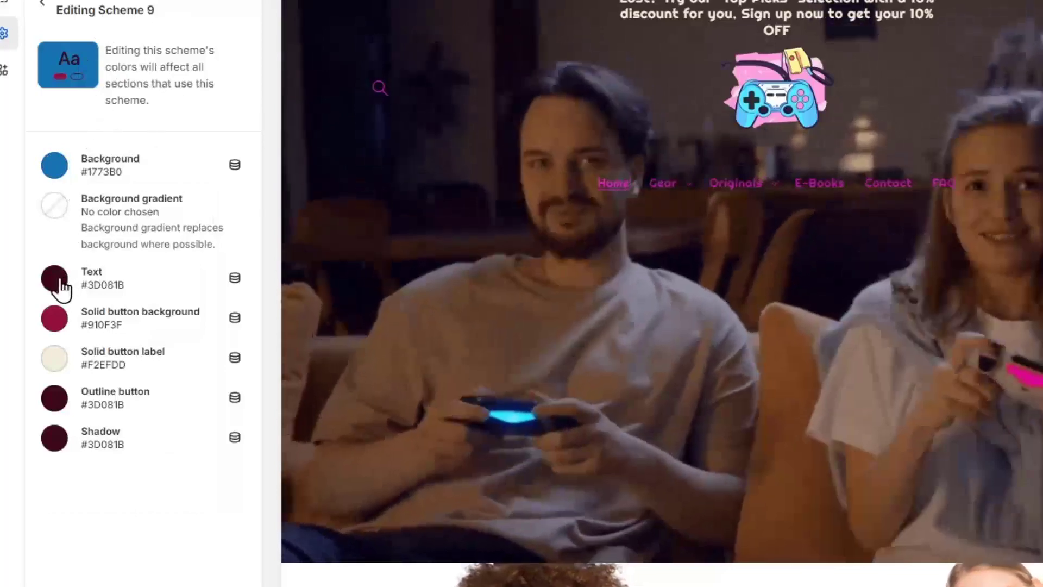
- Set the new scheme's text color to light pink #FFD9E6
click(59, 280)
drag(102, 332, 92, 288)
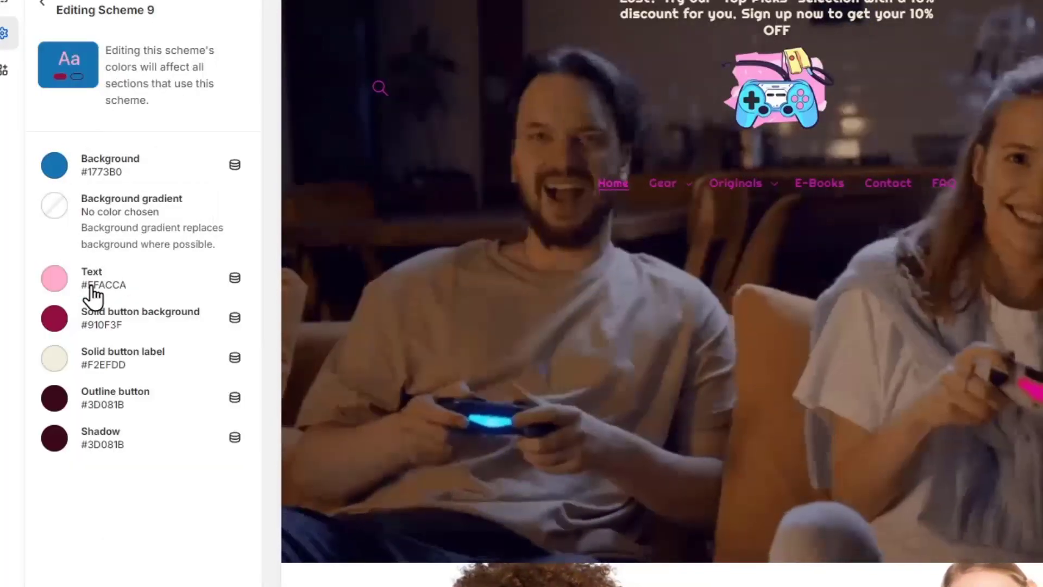
click(64, 272)
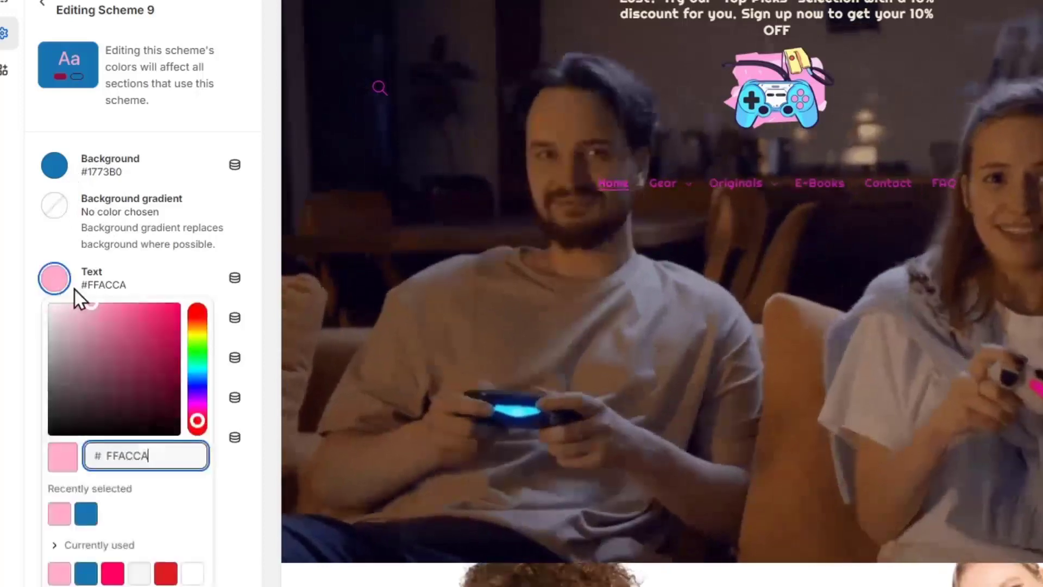
click(68, 279)
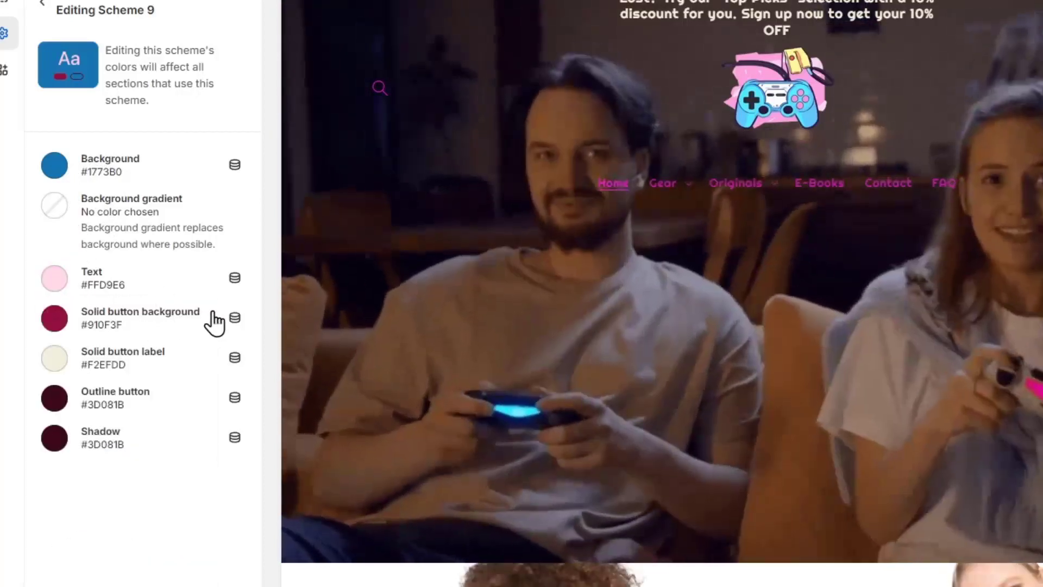
- Set the new scheme's solid button background to #FFACCA and its solid button label to #FF005E
click(56, 318)
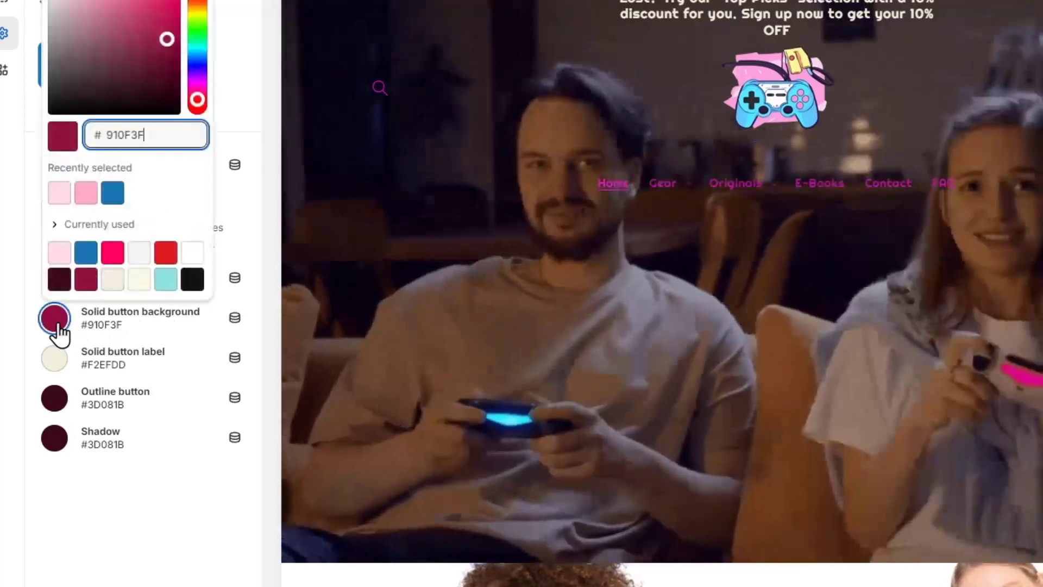
click(162, 523)
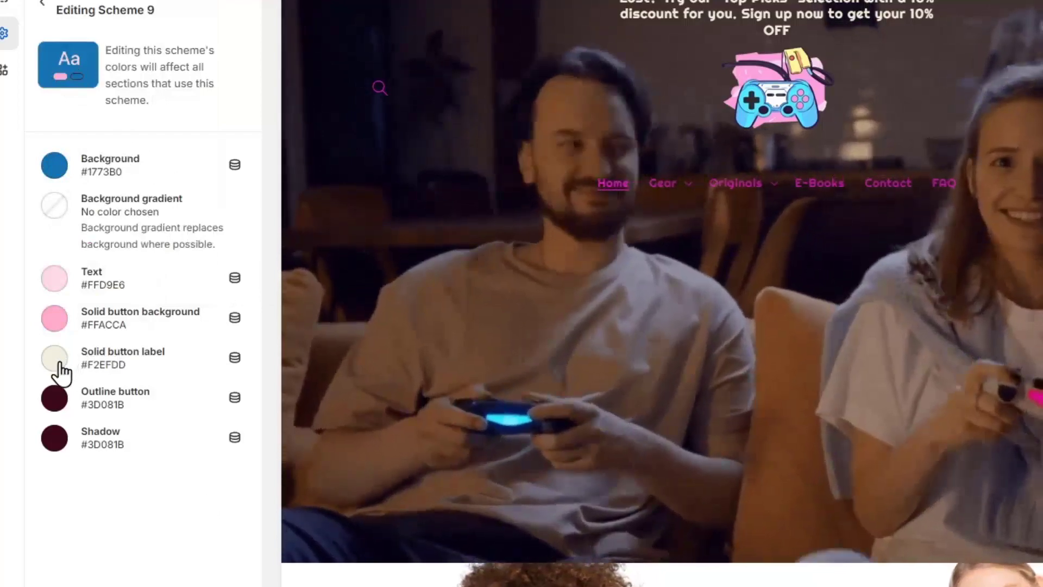
click(55, 358)
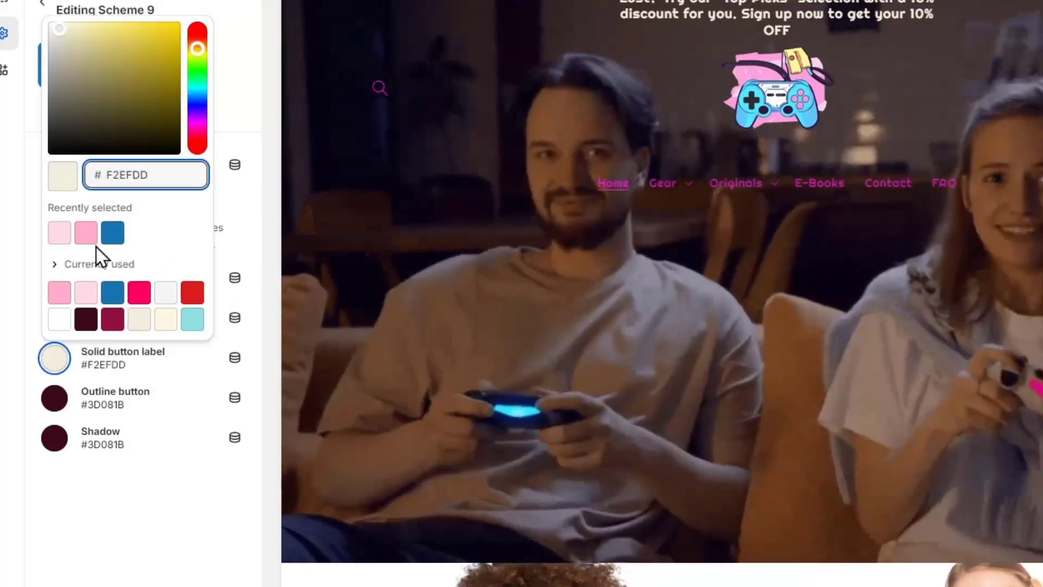
click(140, 293)
click(149, 476)
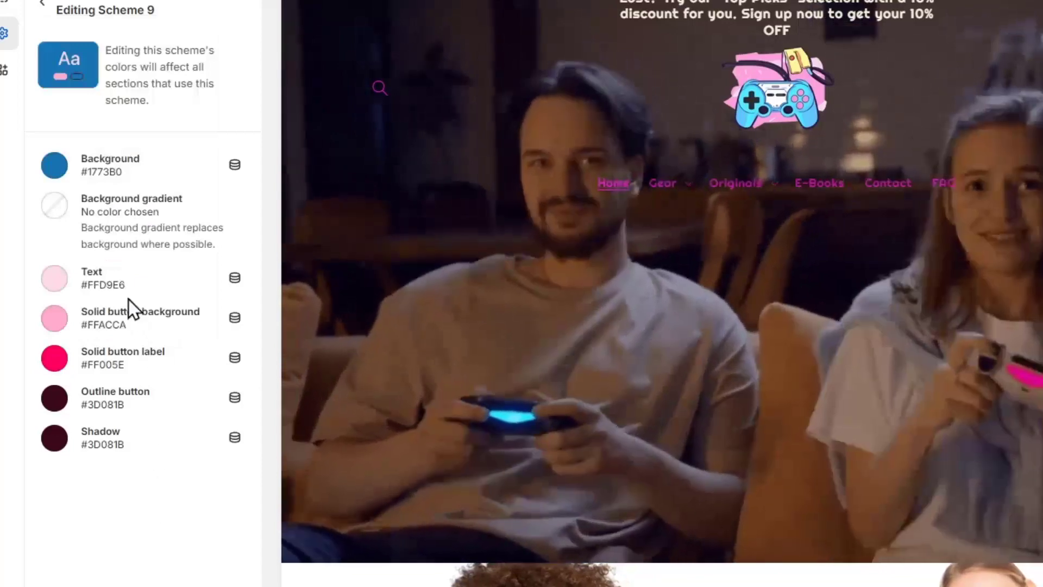
- Set the new scheme's outline button color to #FFACCA and its shadow color to #AEFFF3
click(55, 399)
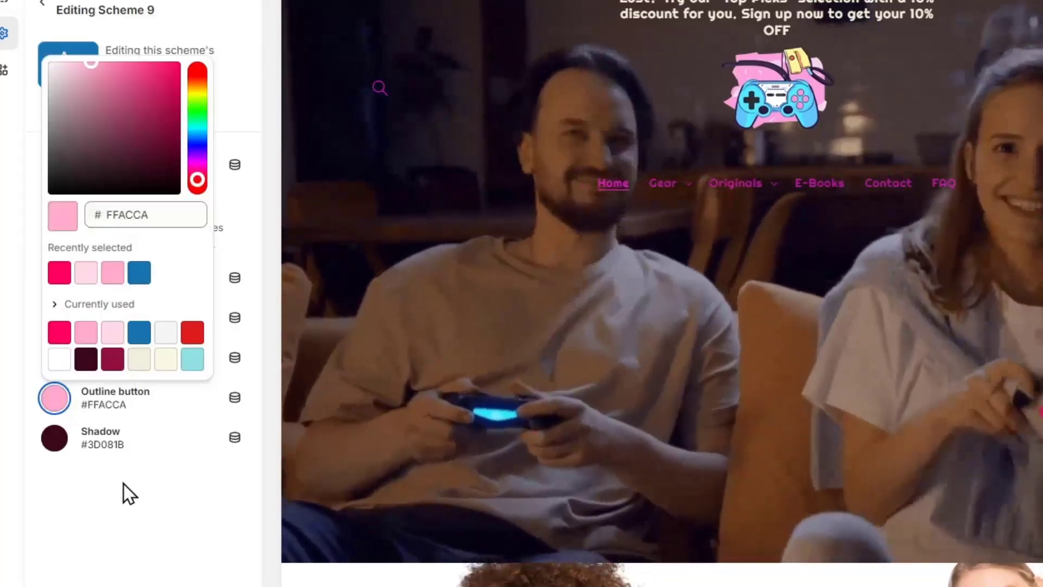
click(122, 484)
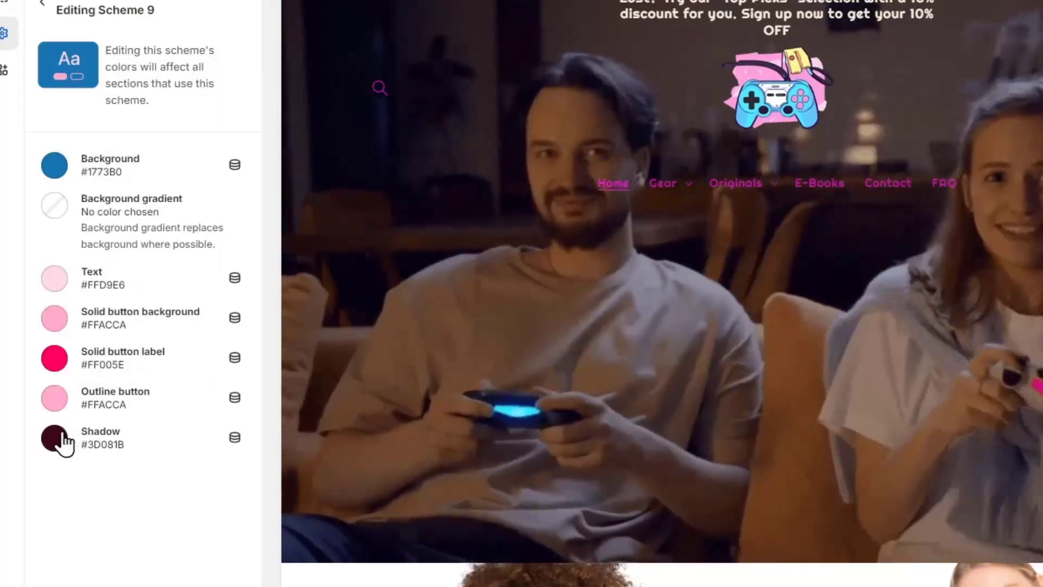
click(54, 438)
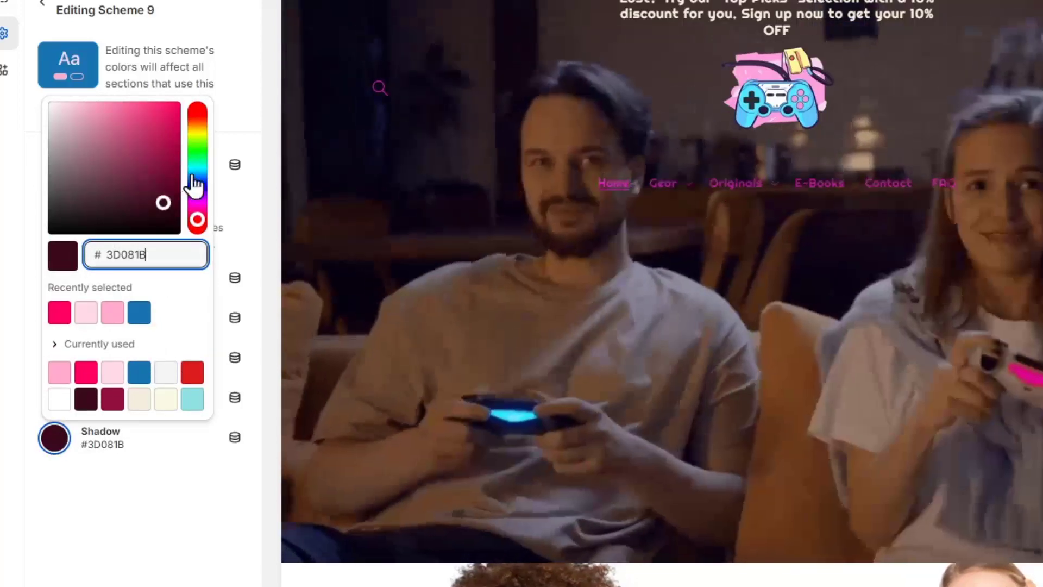
click(199, 162)
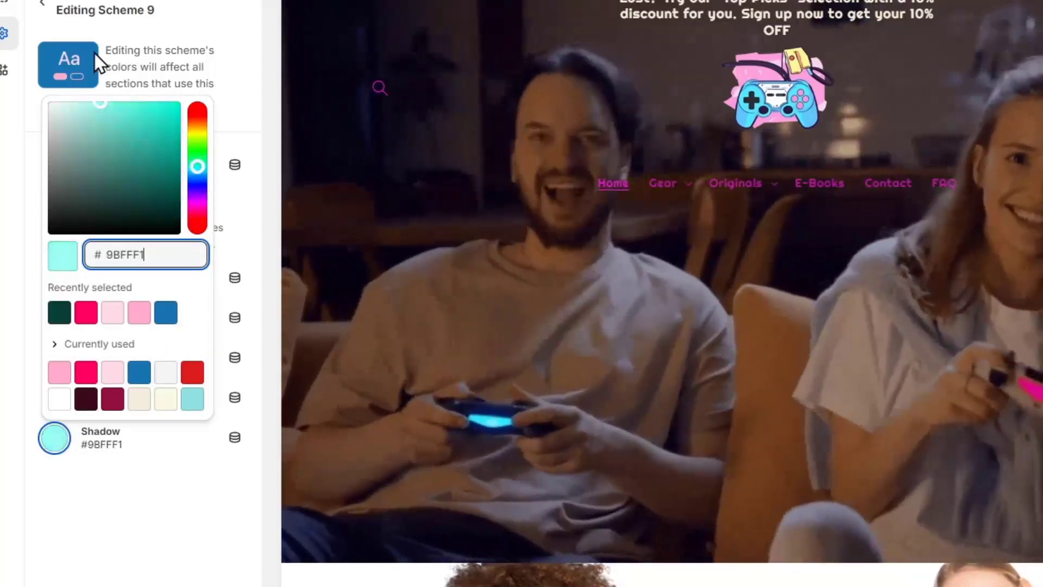
click(169, 510)
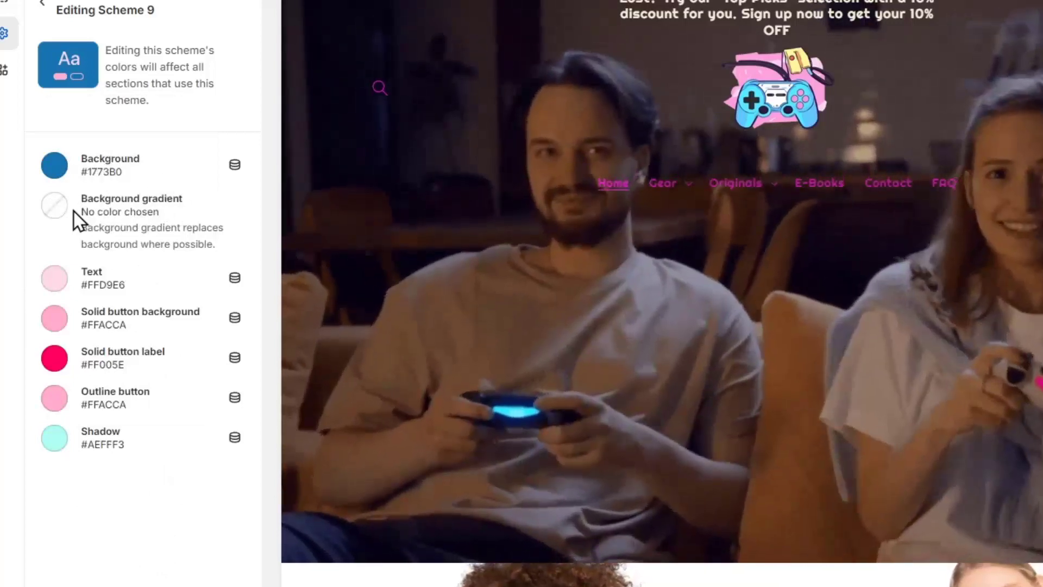
- Open the scheme's background gradient settings, view the CSS code option and return to the gradient presets
click(55, 206)
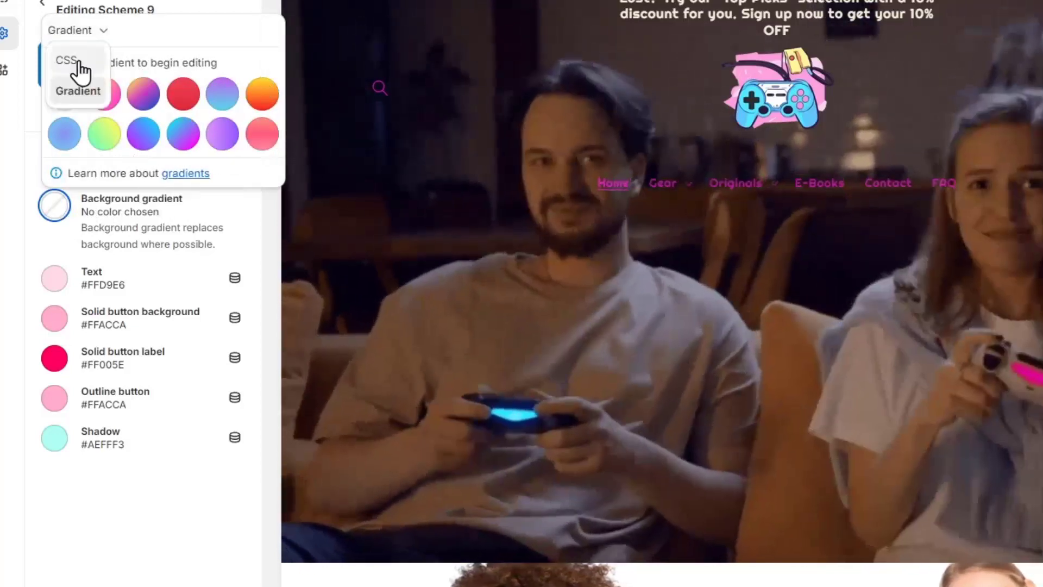
click(78, 61)
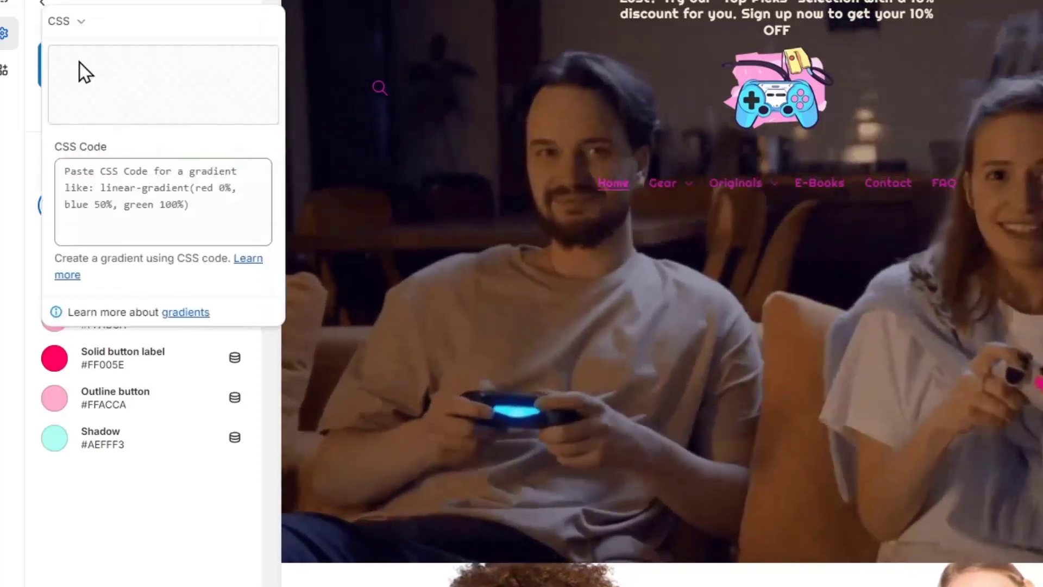
click(183, 213)
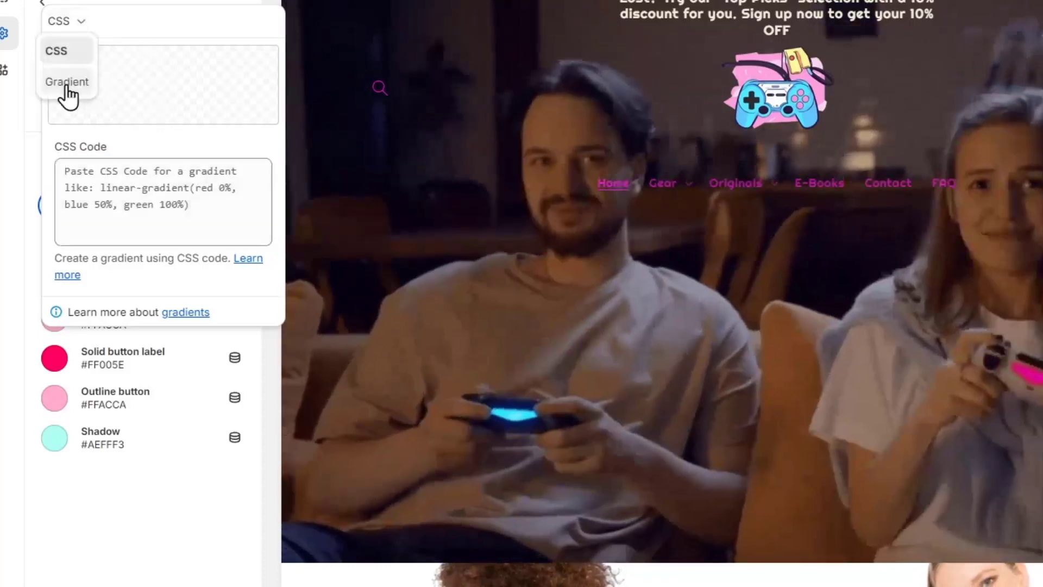
click(67, 82)
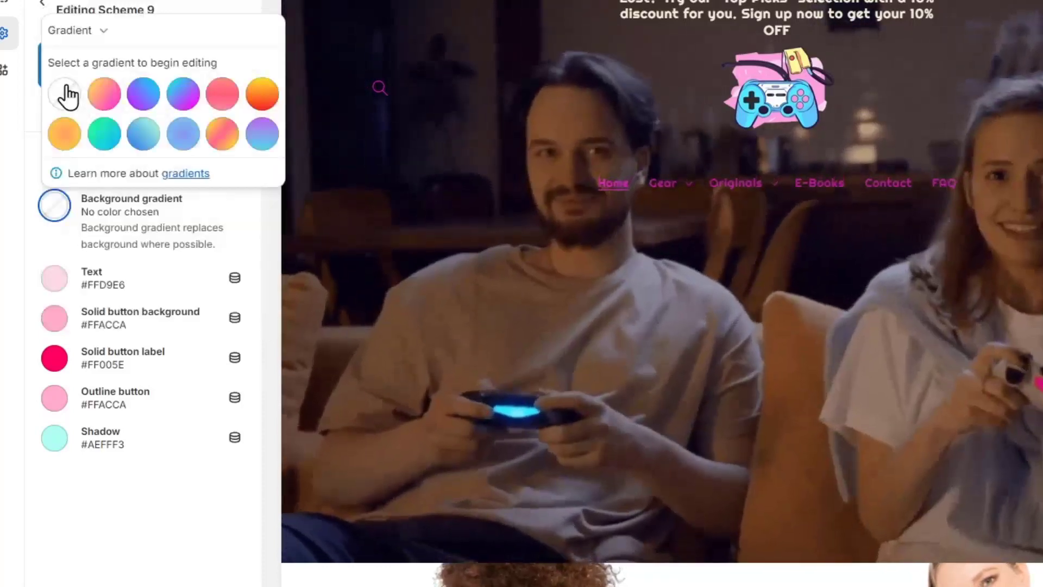
- Apply the purple-to-blue gradient preset to the scheme's background, placing its end color stop at 81% with color #528BEC
click(263, 135)
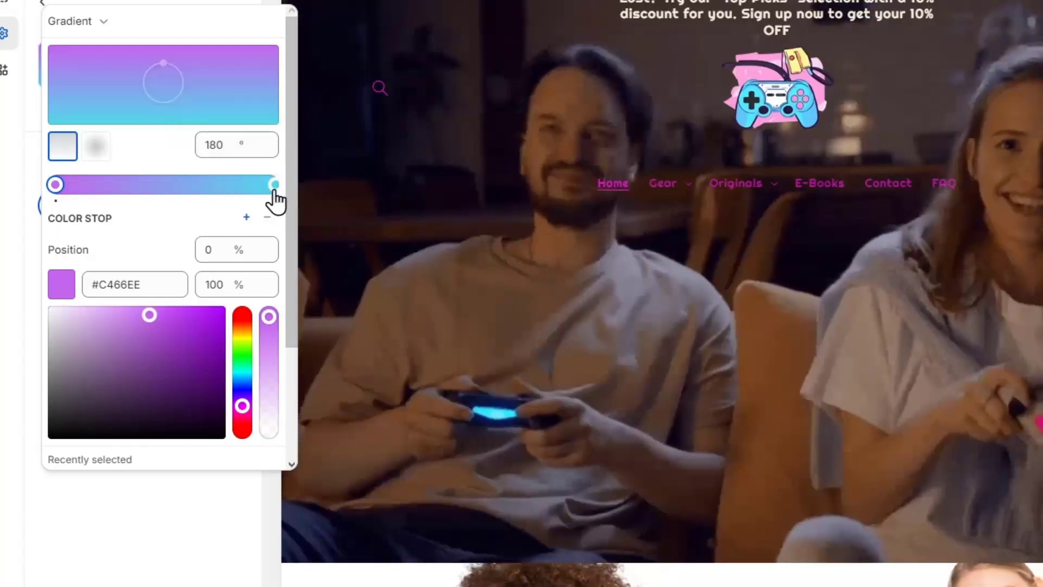
click(275, 188)
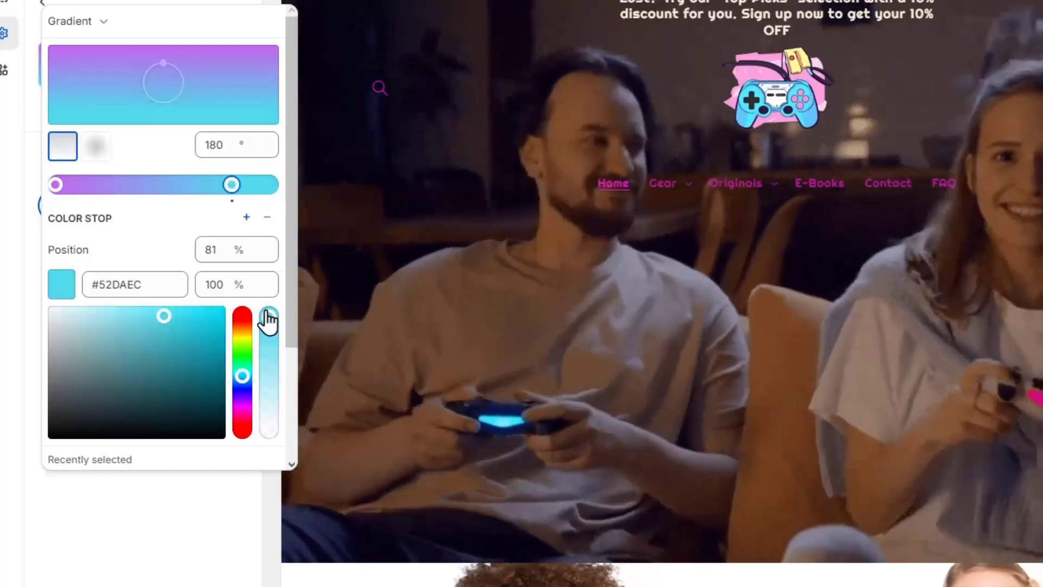
drag(245, 374, 245, 387)
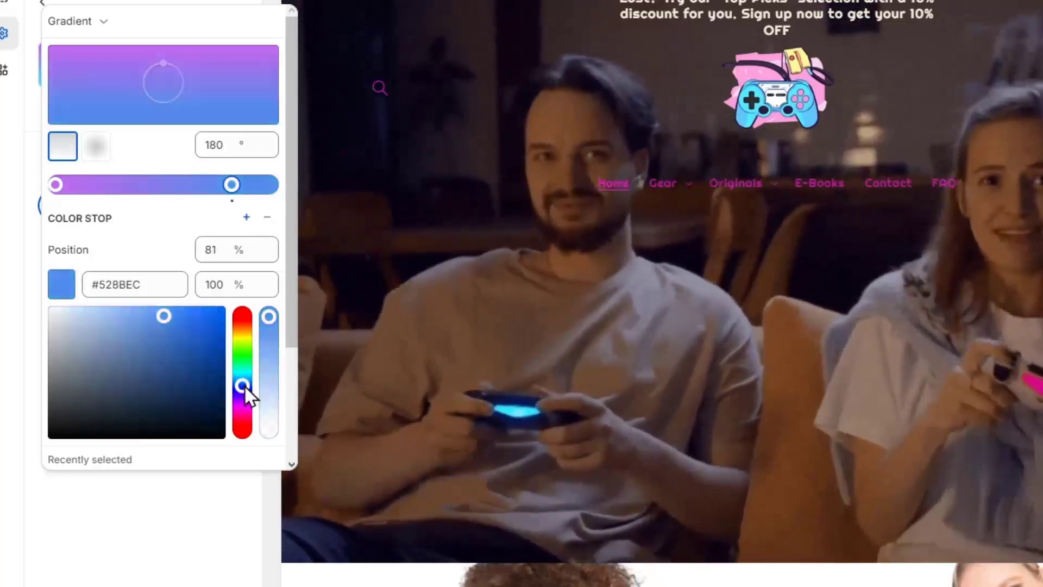
- Set the gradient's starting color stop to #66EEDC and its angle to 237°, and close the gradient settings
click(57, 189)
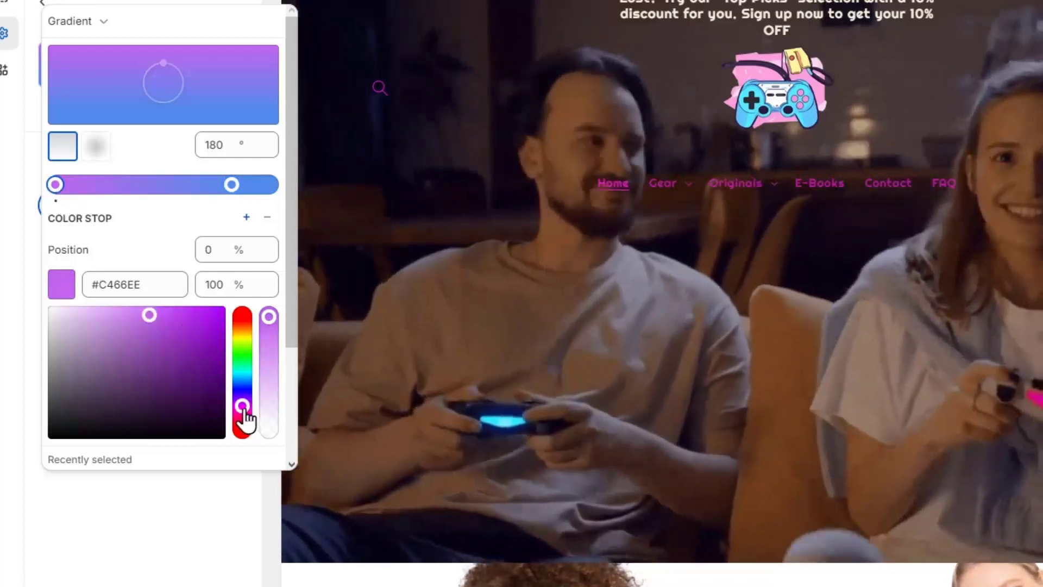
drag(245, 409, 272, 371)
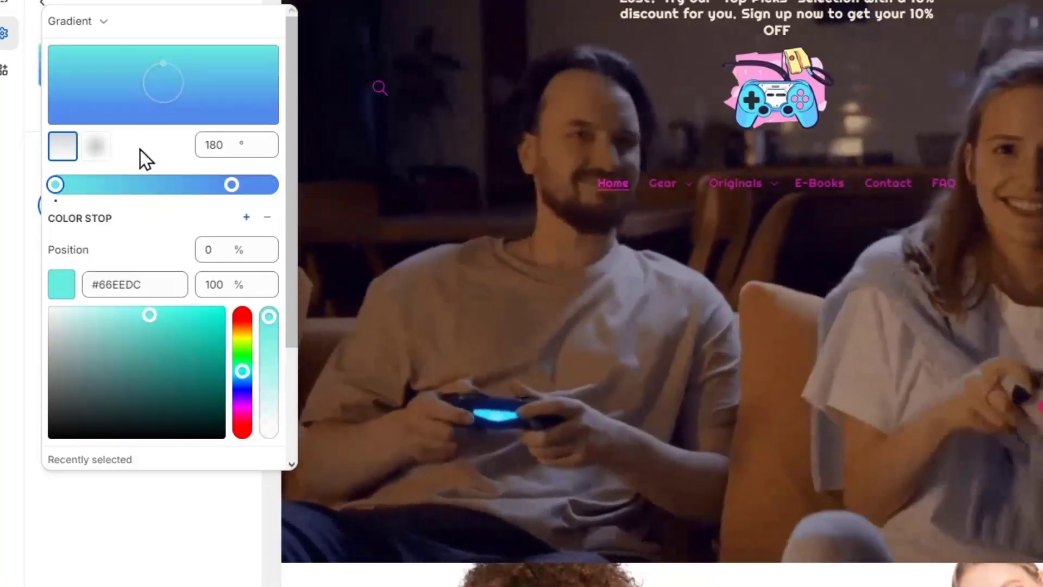
drag(163, 68, 253, 26)
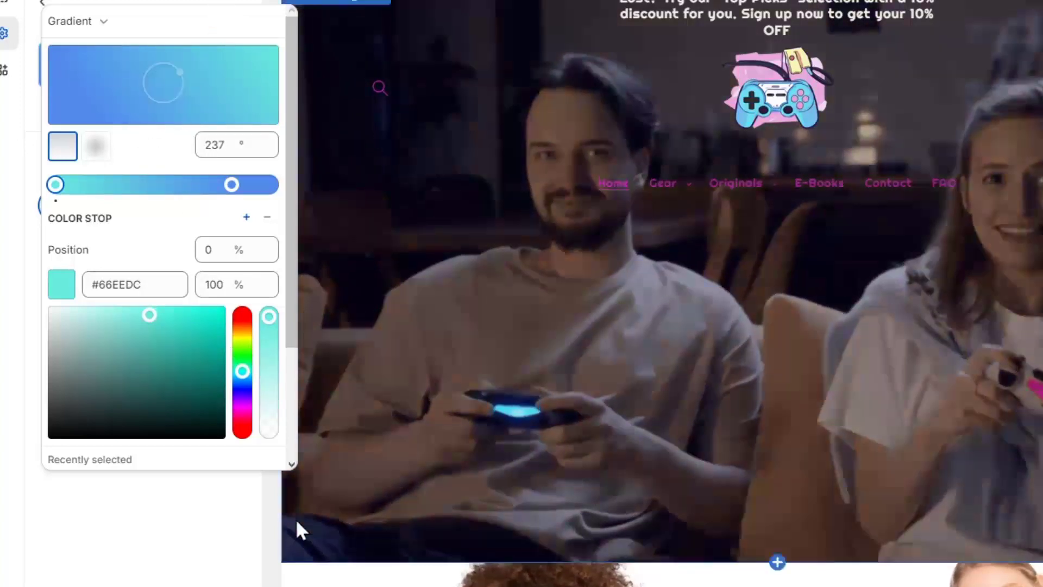
click(200, 491)
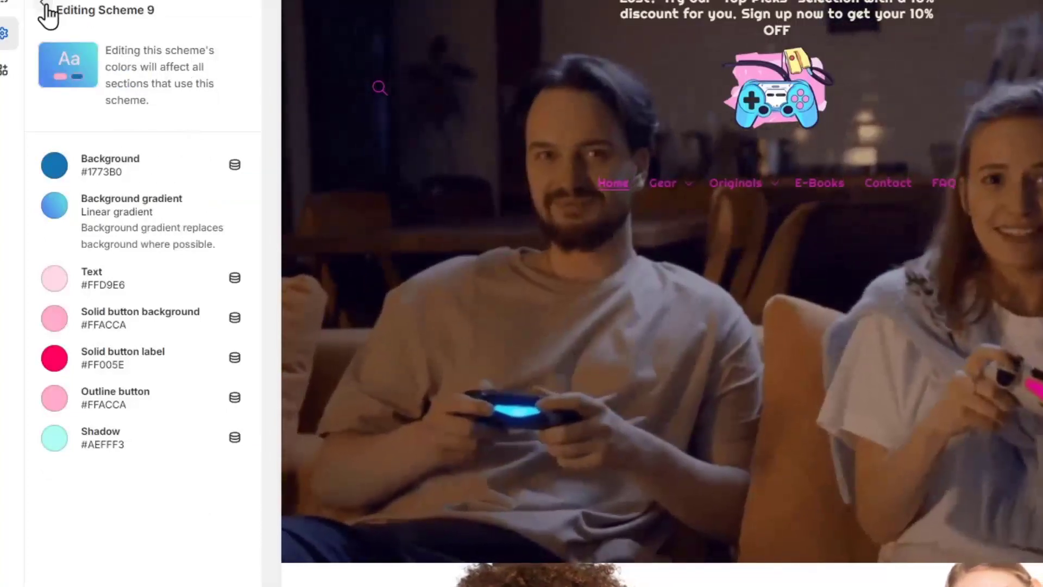
- Leave the scheme editor for the home page sections and look through the home page preview
click(43, 4)
click(4, 8)
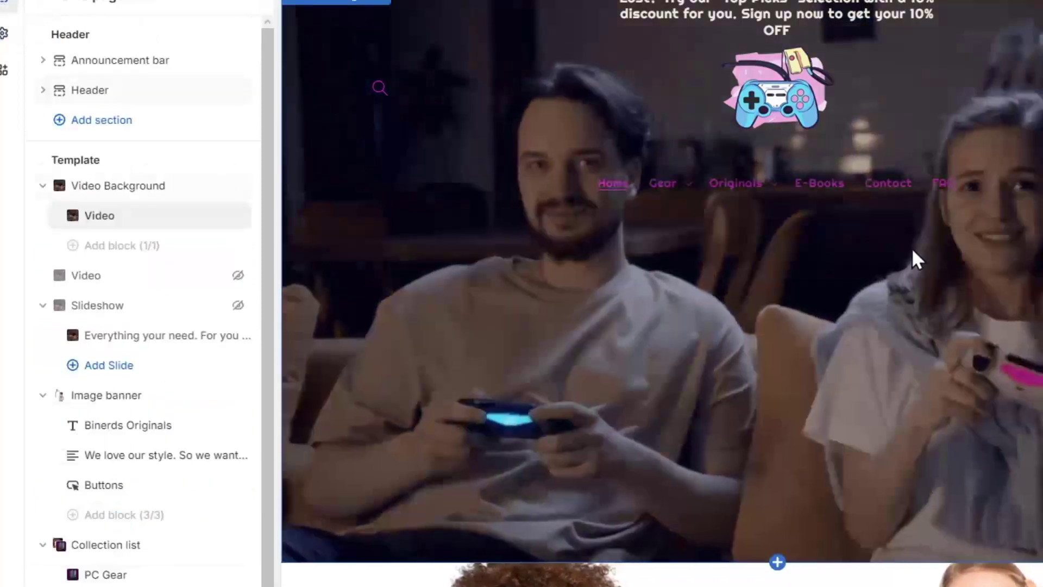
scroll(661, 293, down, 15)
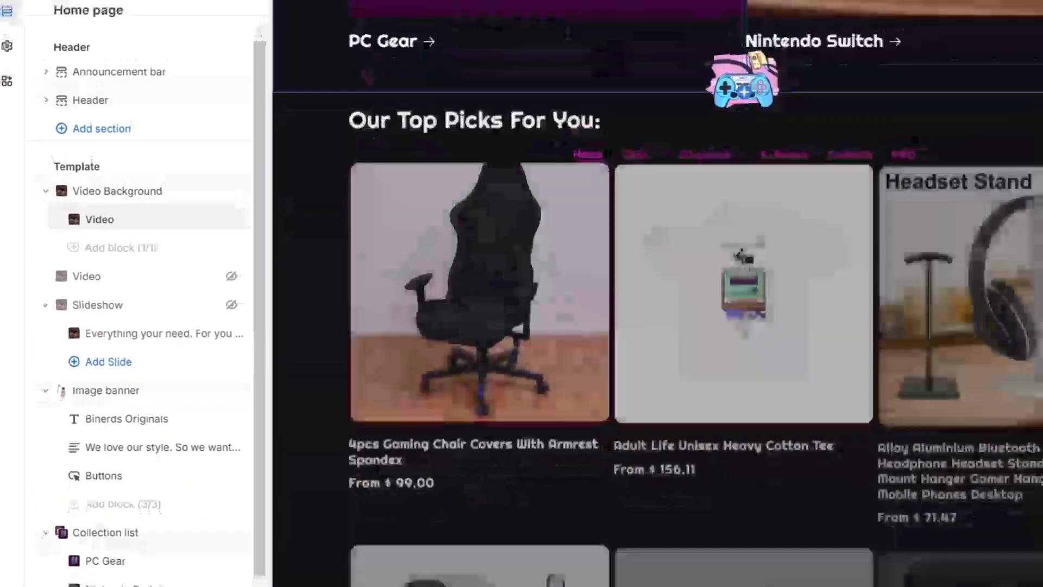
scroll(760, 274, down, 6)
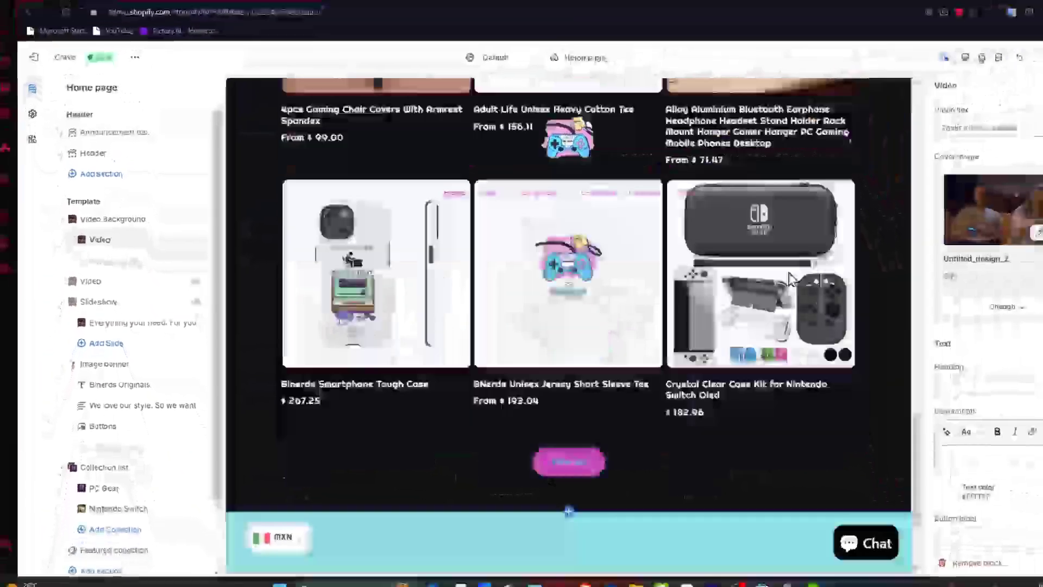
scroll(748, 274, up, 20)
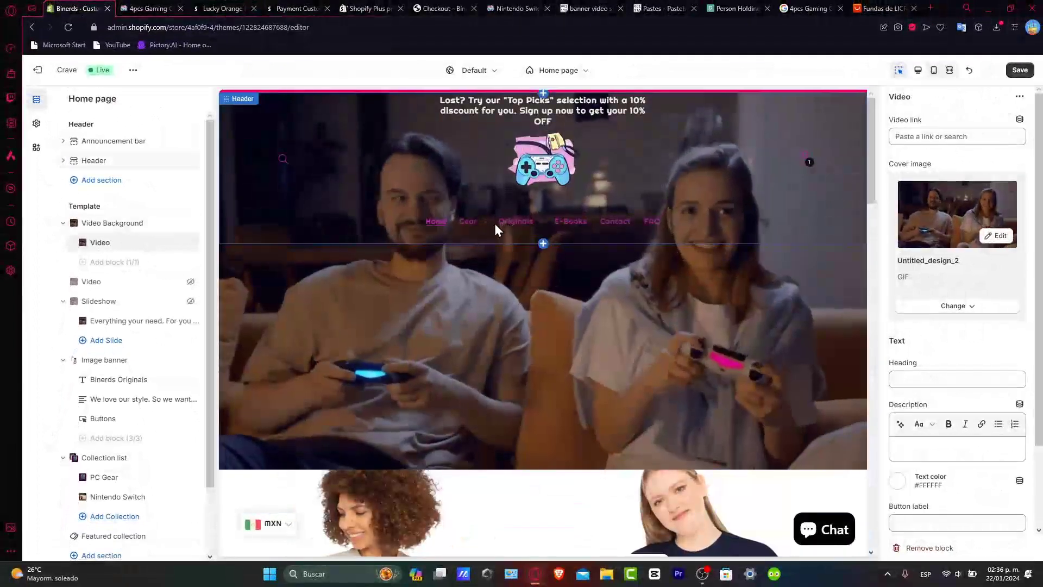
- Open the PC Gear collection from the store's Gear menu, and open the 4pcs Gaming Chair Covers product page from it
click(478, 220)
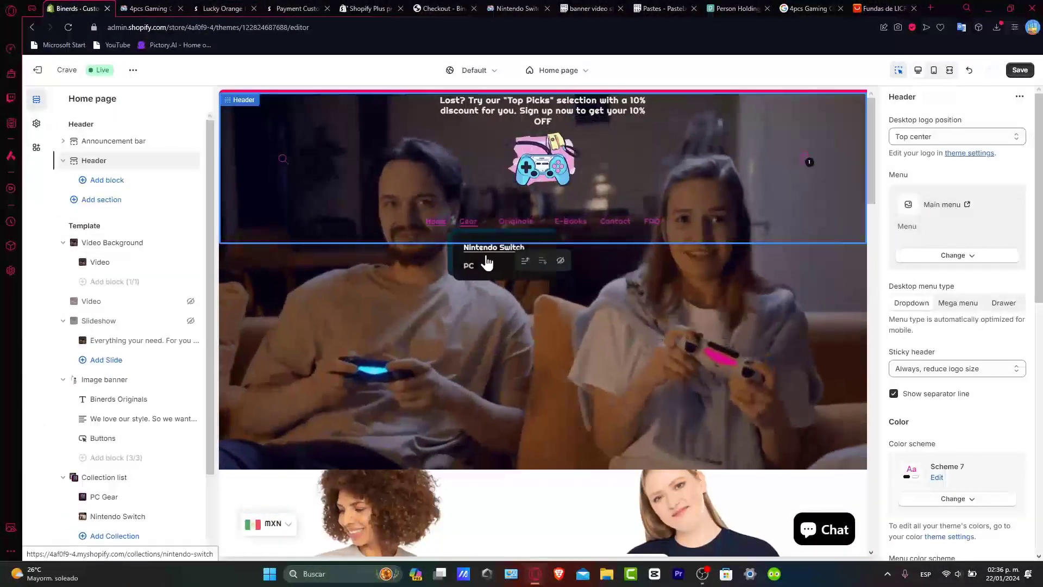
click(468, 266)
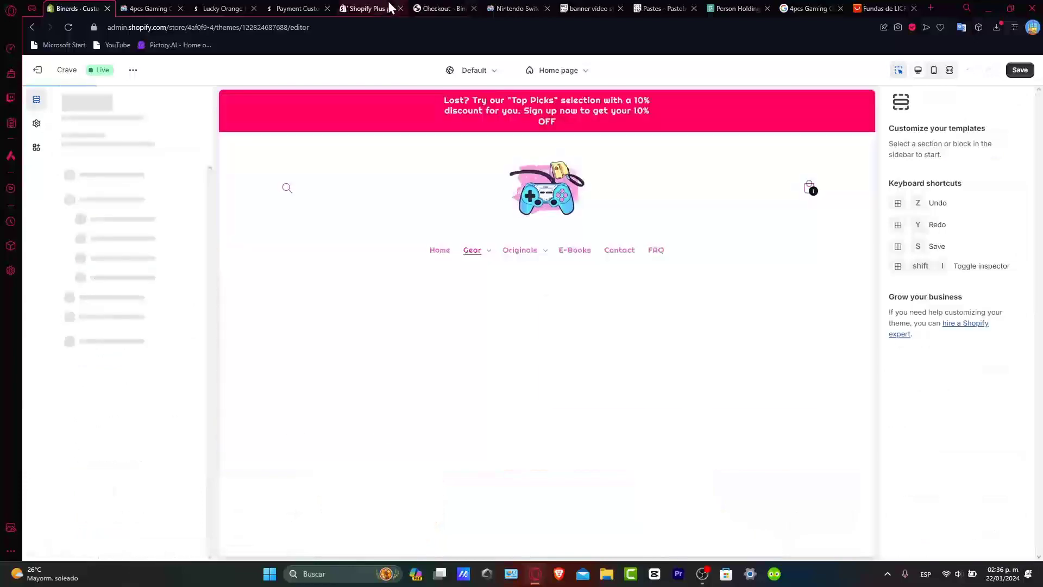
scroll(709, 341, down, 8)
scroll(703, 345, up, 5)
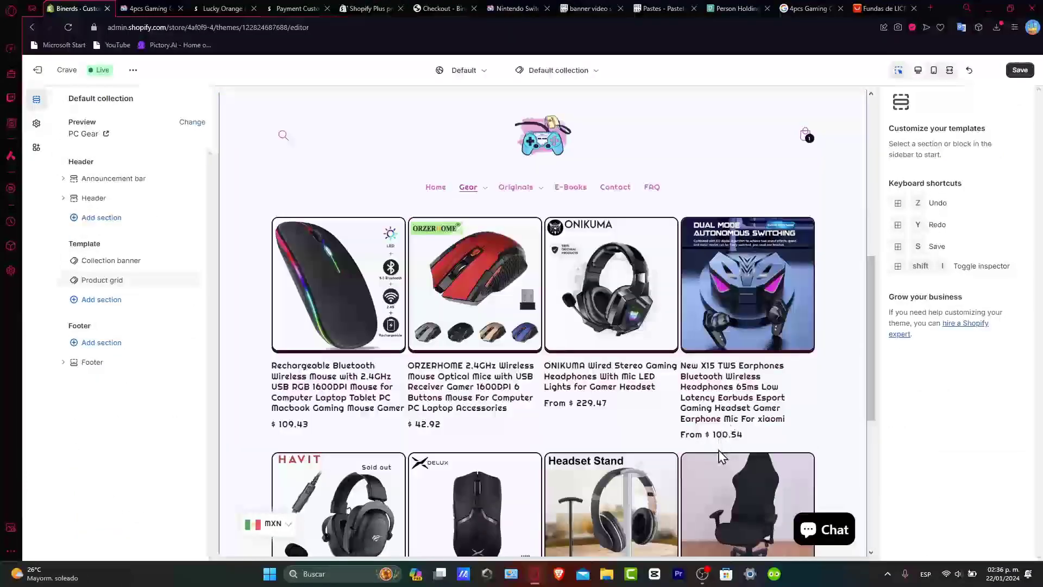
click(703, 347)
scroll(744, 310, down, 8)
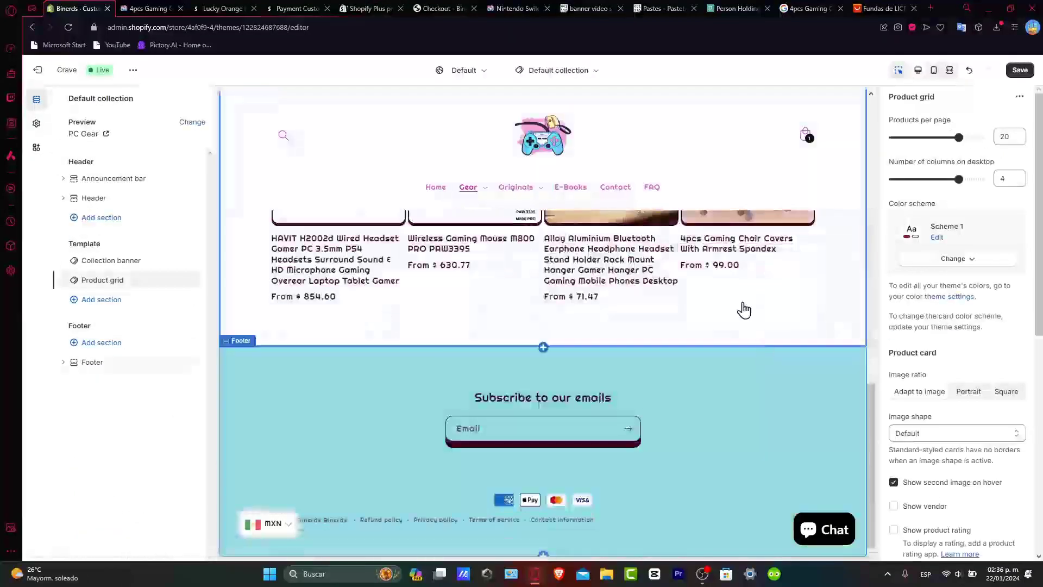
click(742, 262)
- Select the Product information section on the gaming chair covers page for editing
scroll(643, 304, down, 5)
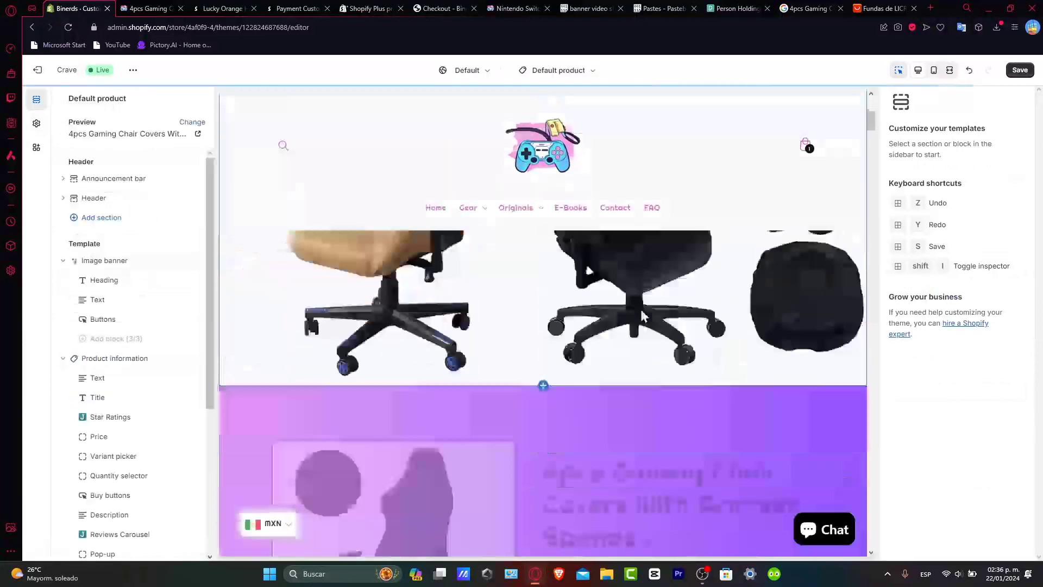
scroll(640, 309, down, 5)
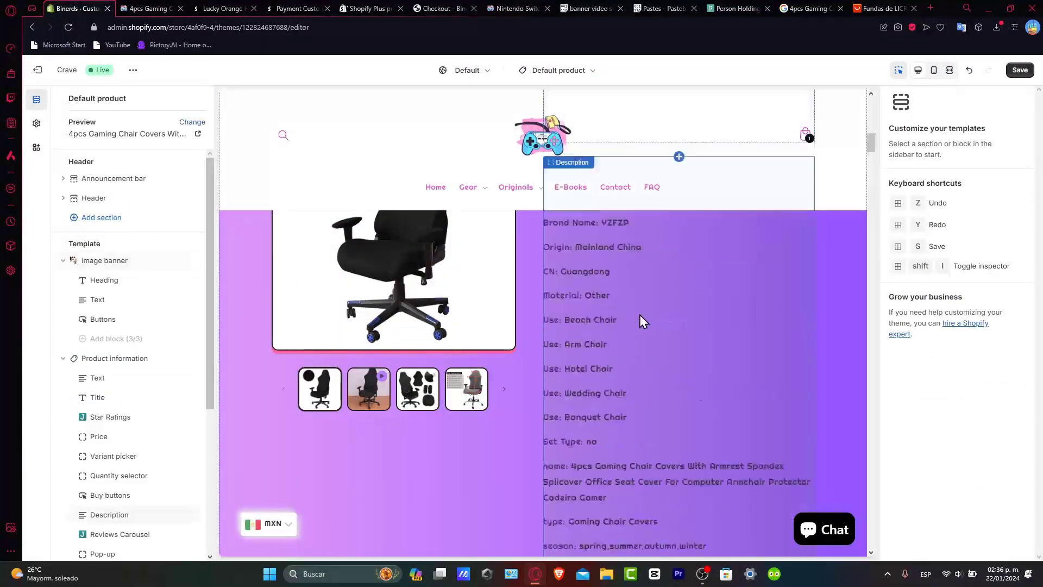
scroll(643, 310, down, 9)
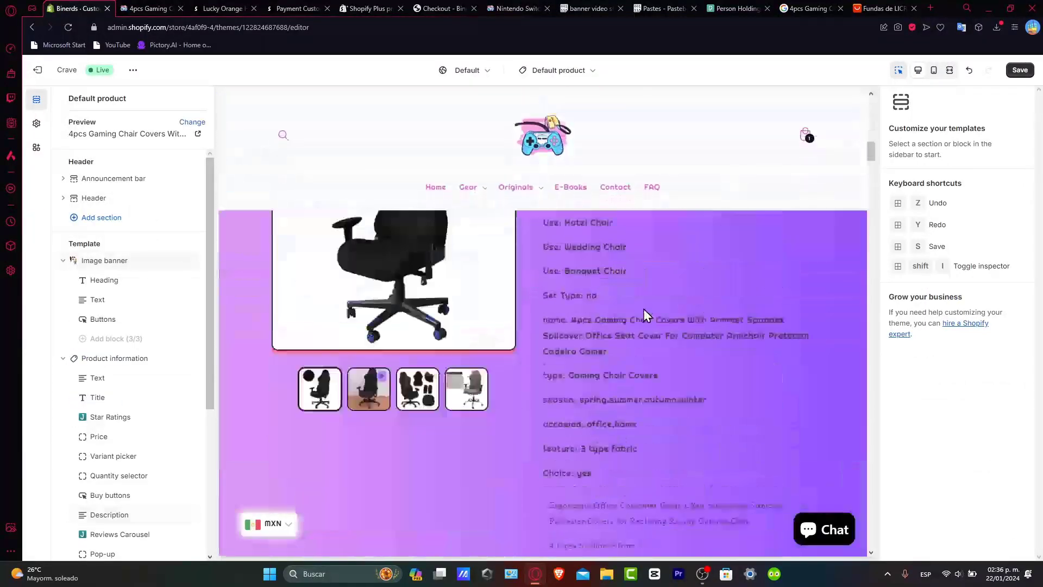
click(441, 504)
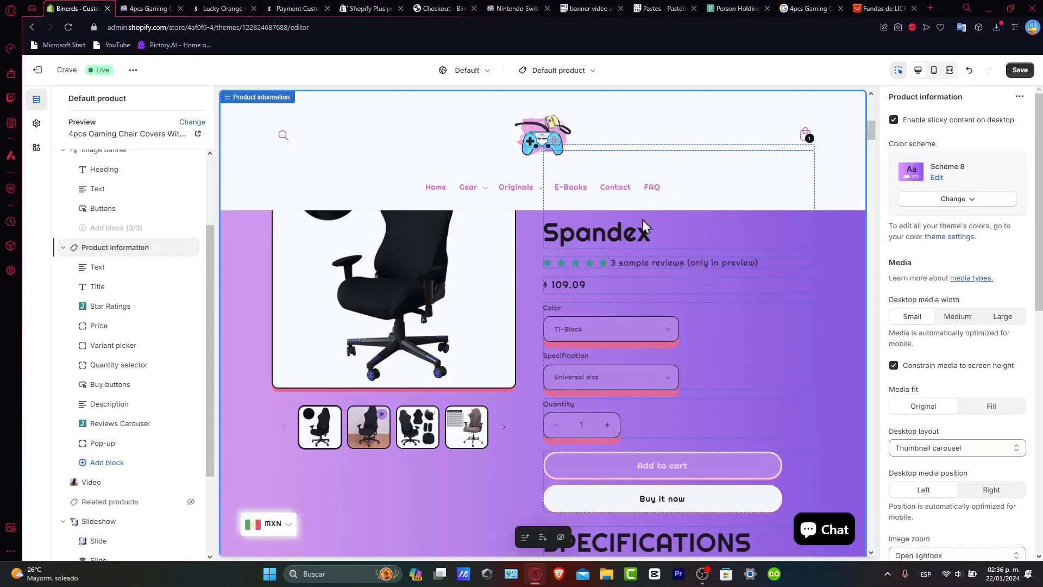
scroll(355, 356, down, 1)
scroll(355, 356, up, 7)
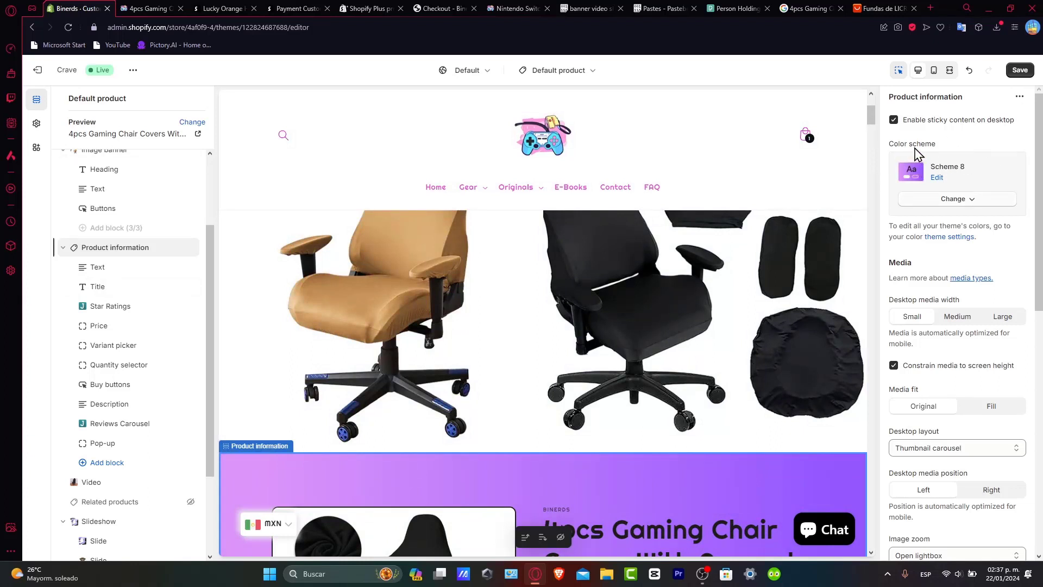
- Turn off sticky content on desktop for the Product information section, apply Scheme 9 to it and review the page
click(969, 200)
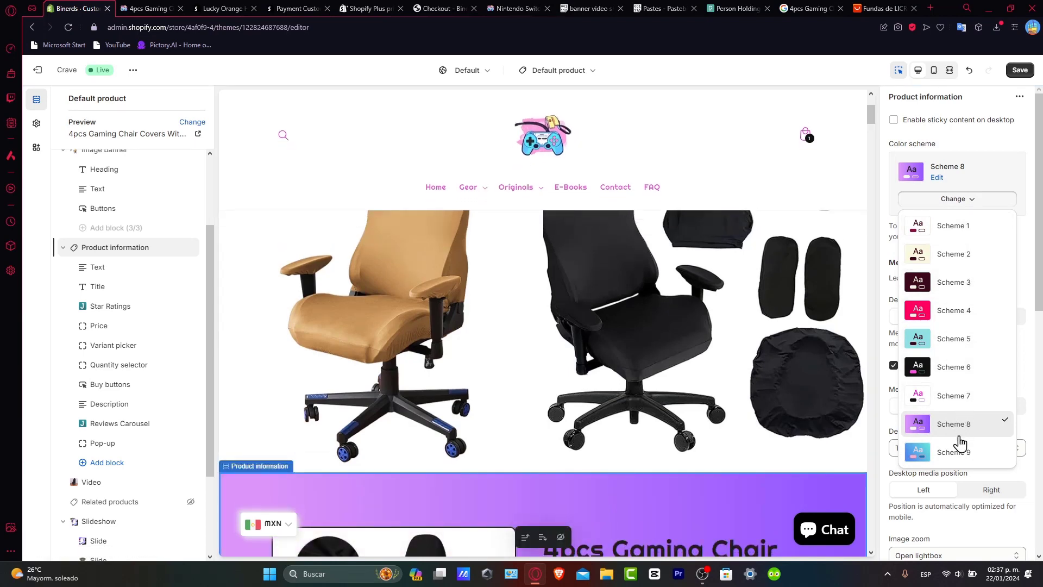
click(962, 454)
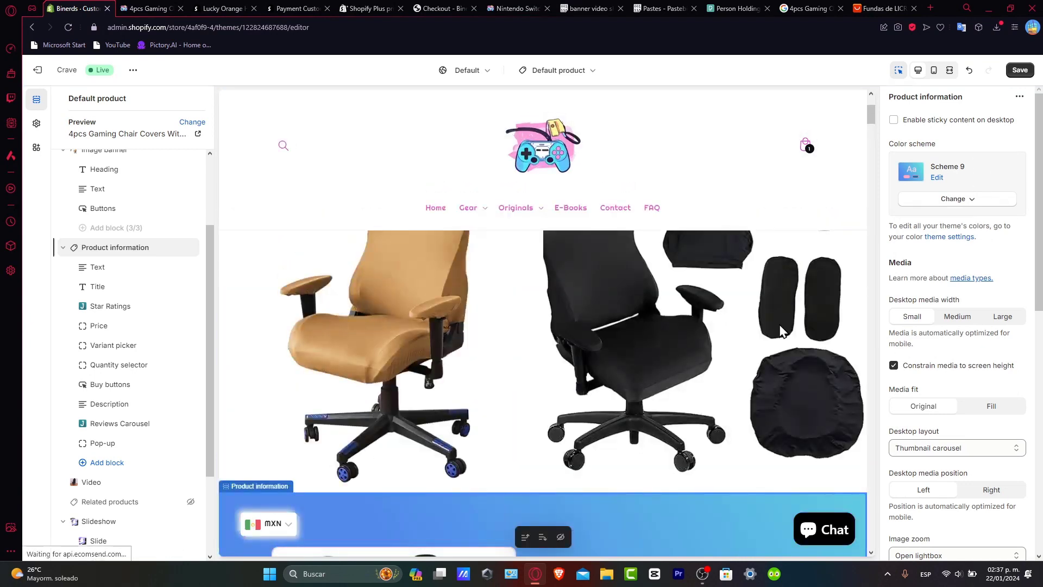
scroll(768, 341, down, 9)
scroll(768, 342, down, 15)
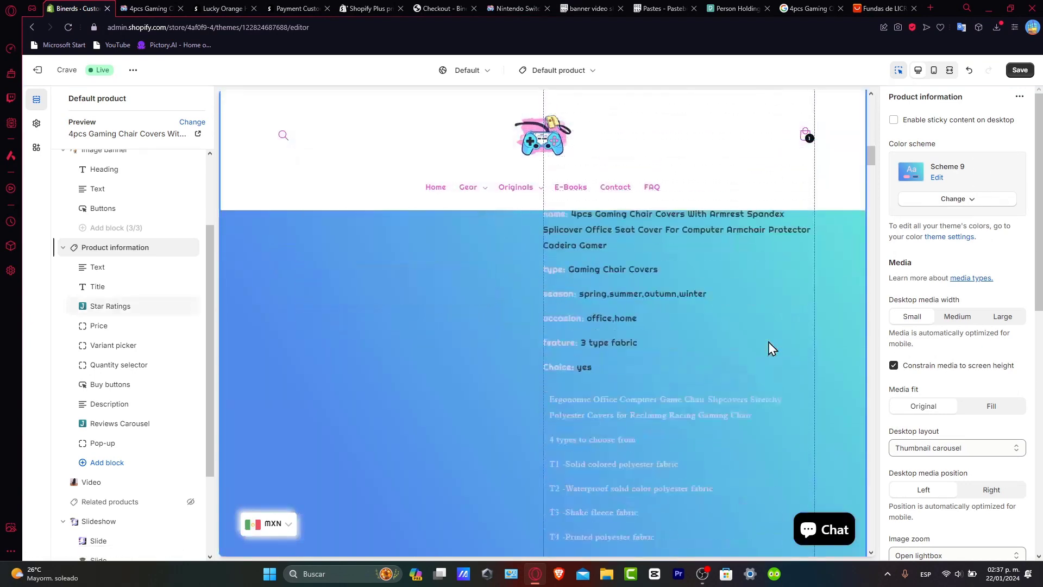
scroll(772, 348, down, 15)
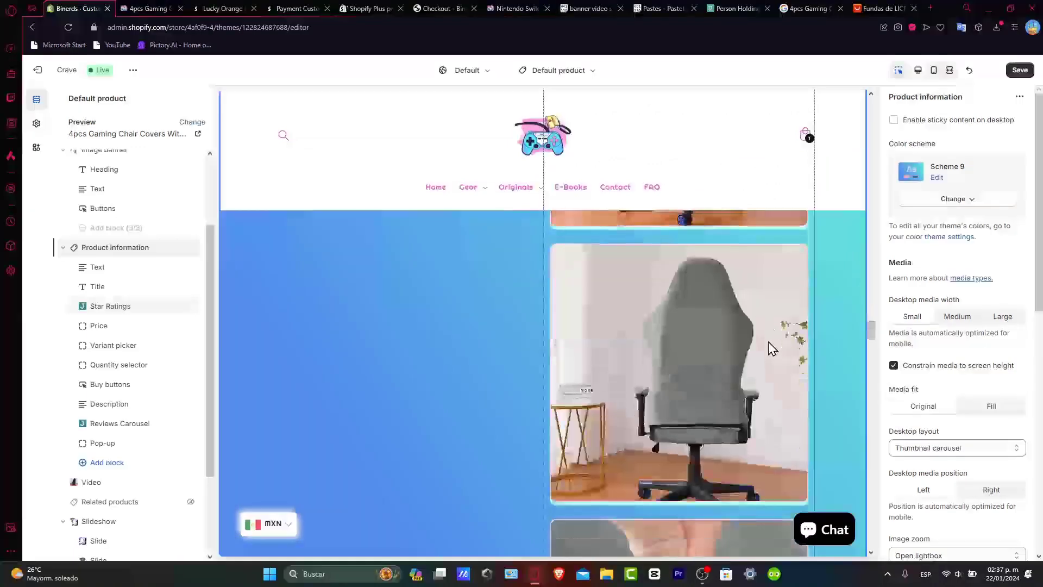
scroll(772, 348, down, 8)
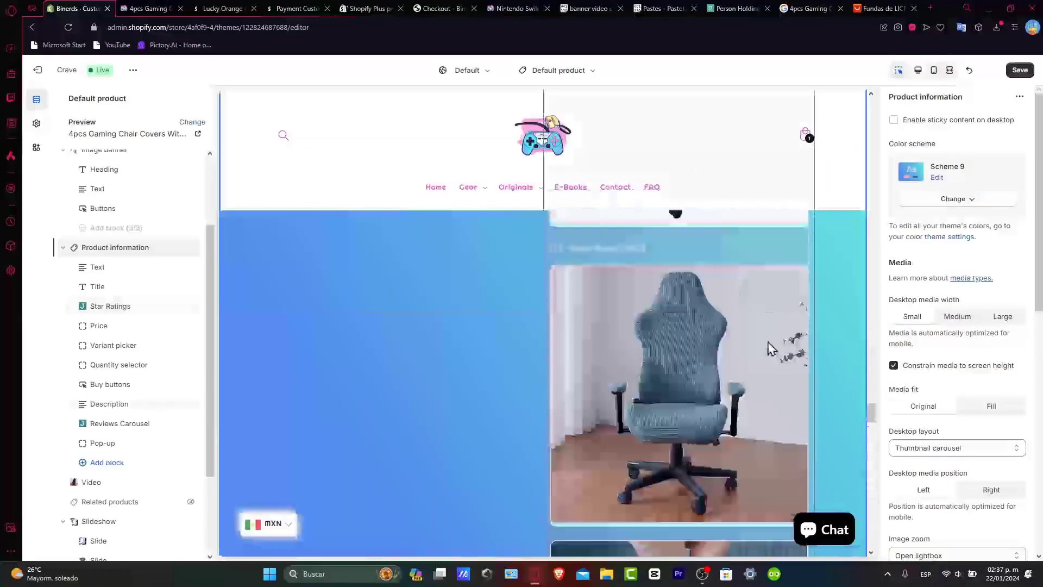
scroll(769, 348, up, 20)
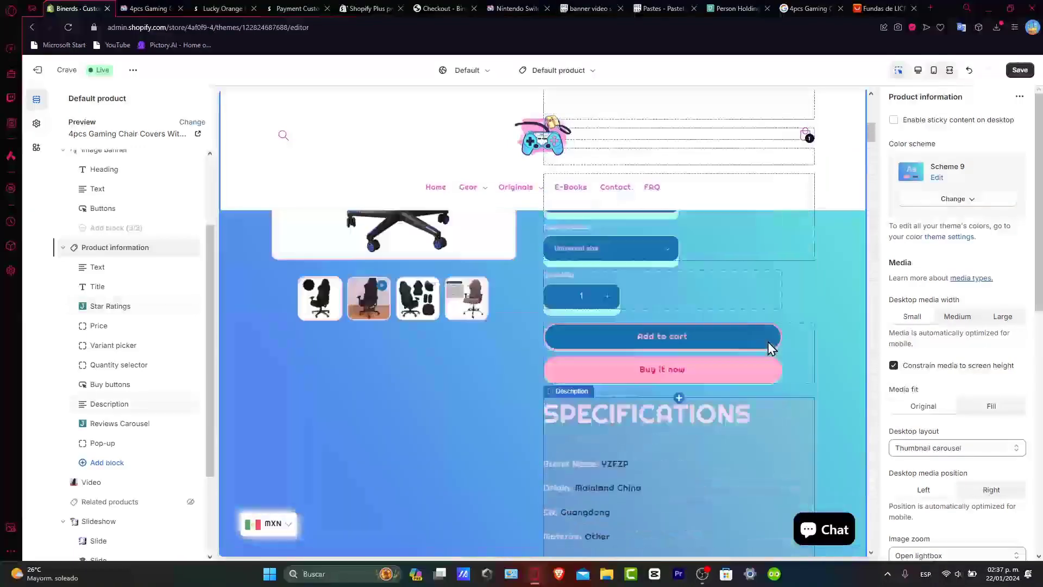
scroll(768, 342, up, 10)
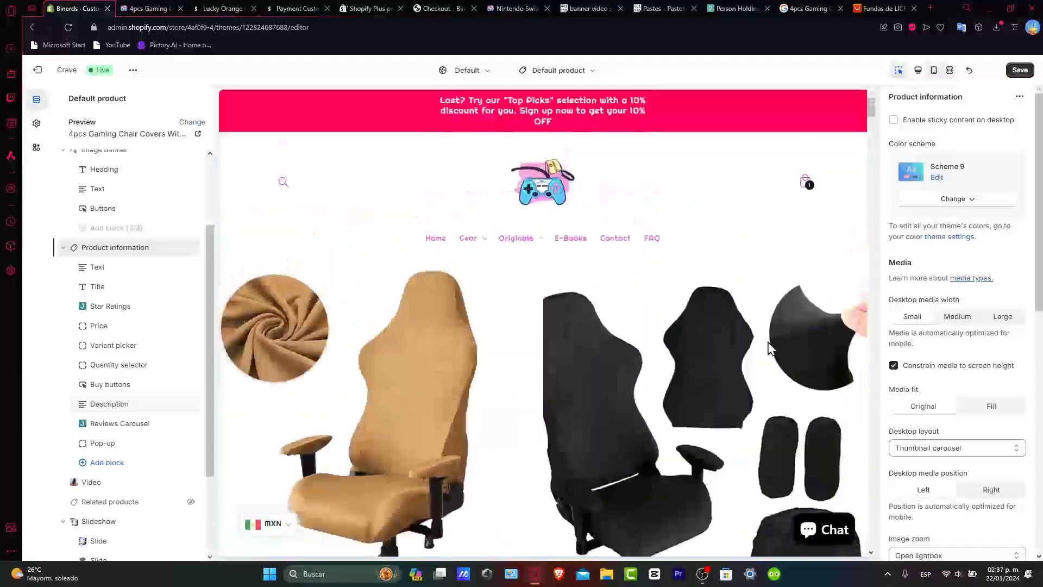
- Select the Header section and examine its settings, including its color scheme and menu color scheme
click(552, 233)
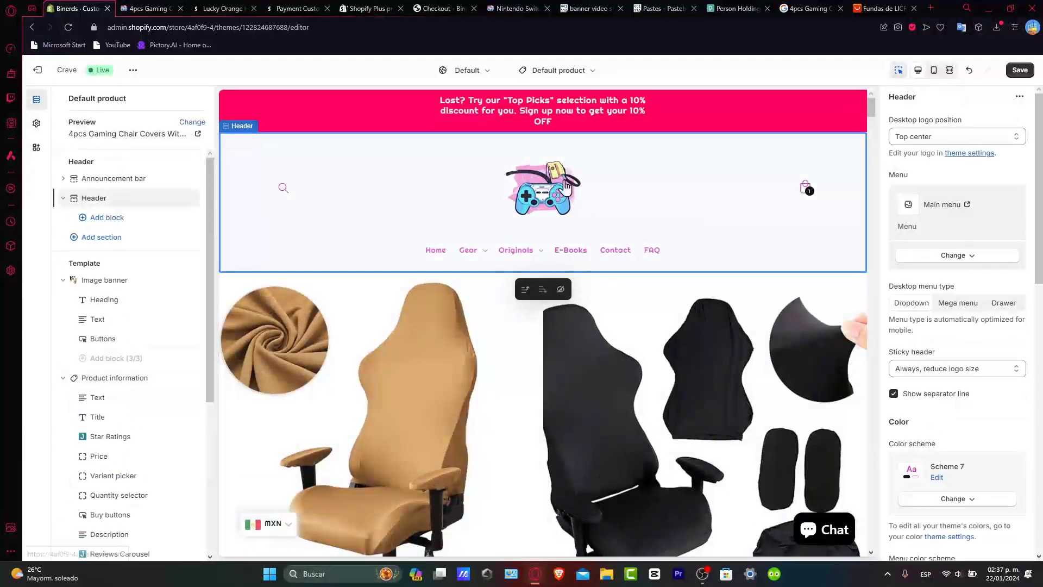
scroll(472, 375, down, 5)
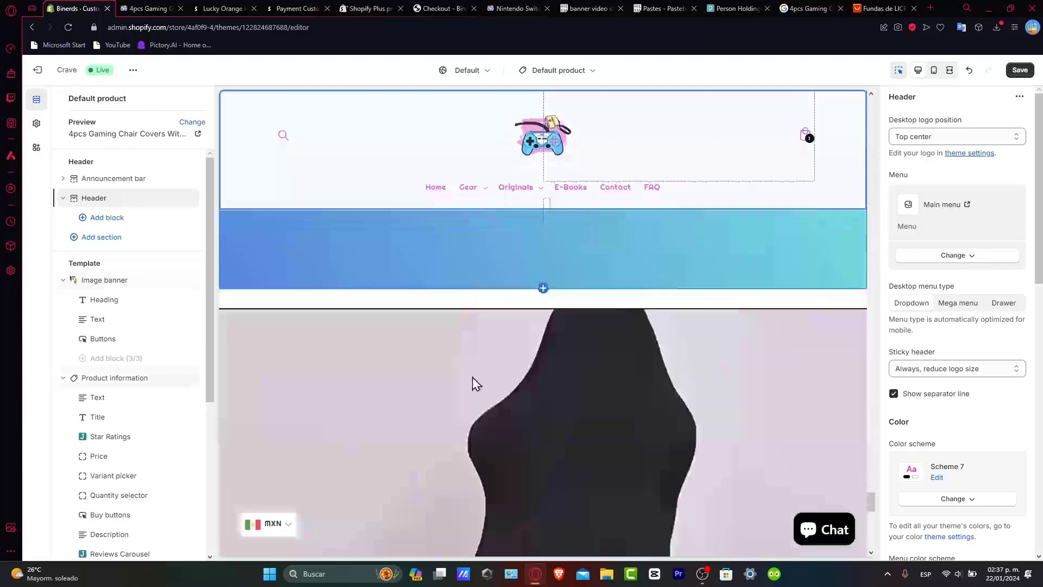
scroll(951, 313, down, 8)
scroll(950, 314, up, 6)
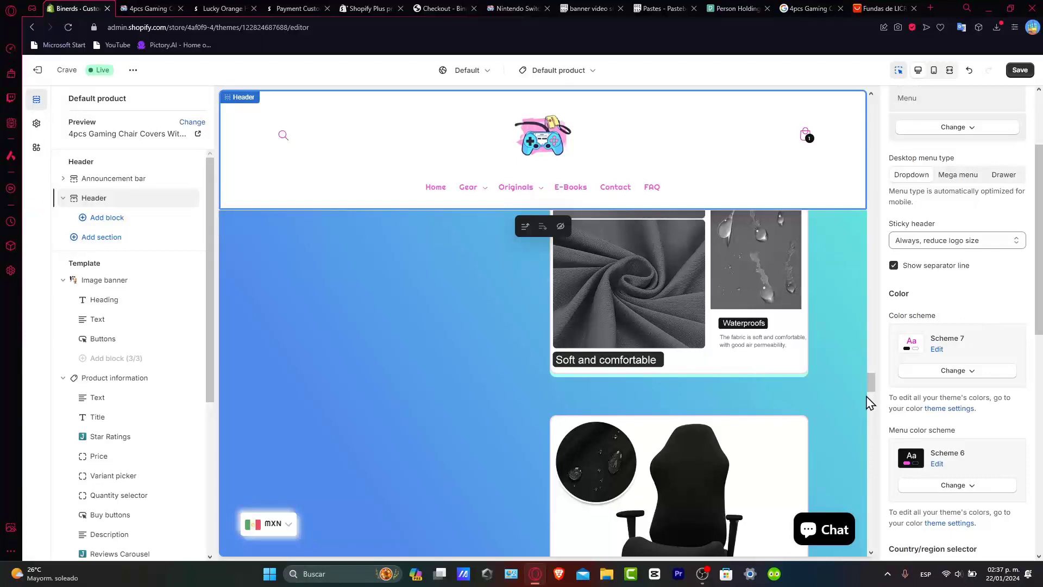
- Reselect the Product information section, try Scheme 8 on it, and set its color scheme to Scheme 6
click(844, 396)
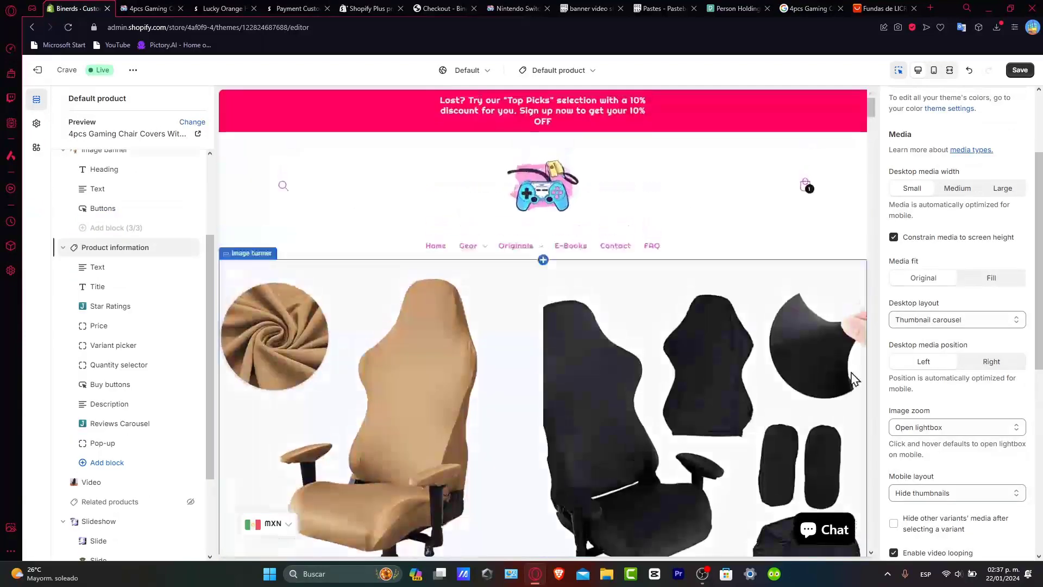
scroll(944, 234, up, 3)
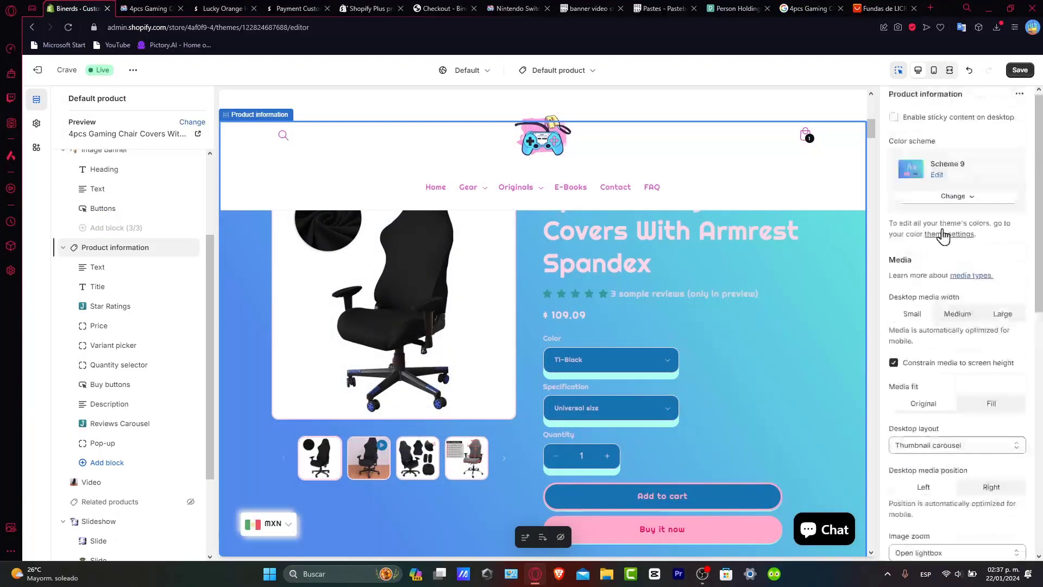
click(957, 199)
click(966, 420)
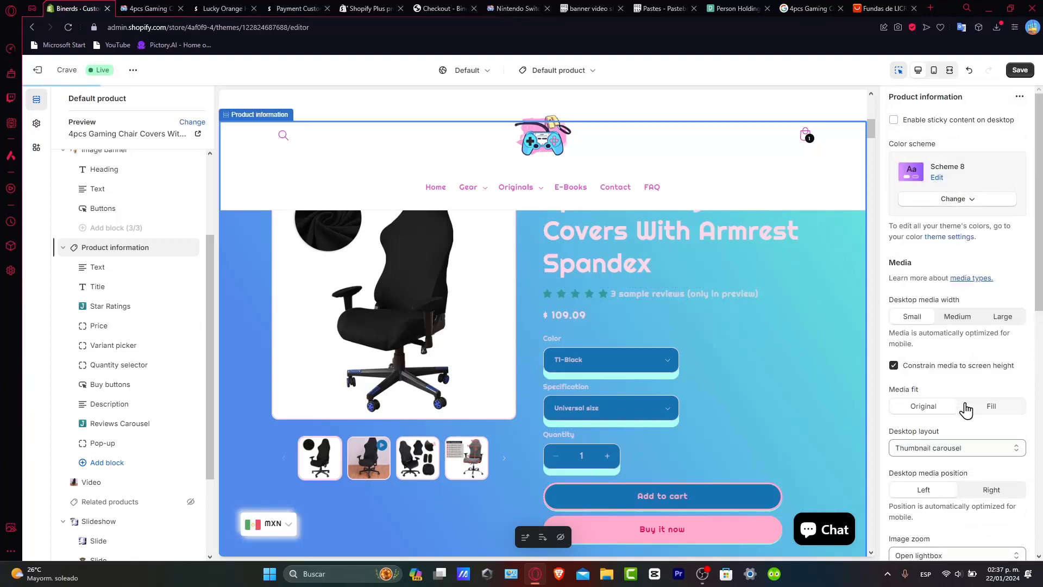
click(984, 208)
click(980, 374)
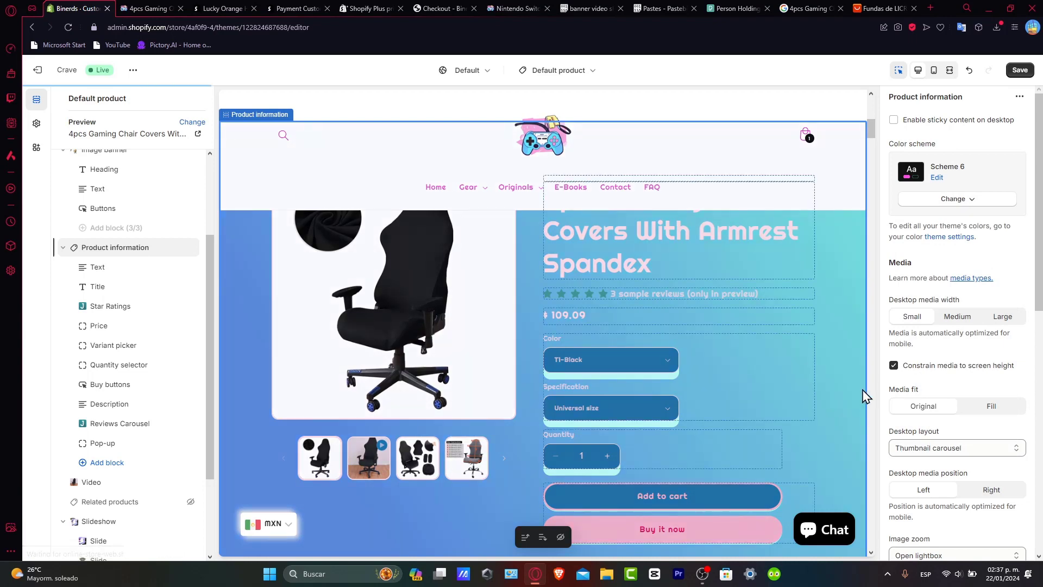
- Remove the image banner above the product information and save the theme changes
scroll(835, 400, down, 4)
scroll(836, 400, up, 6)
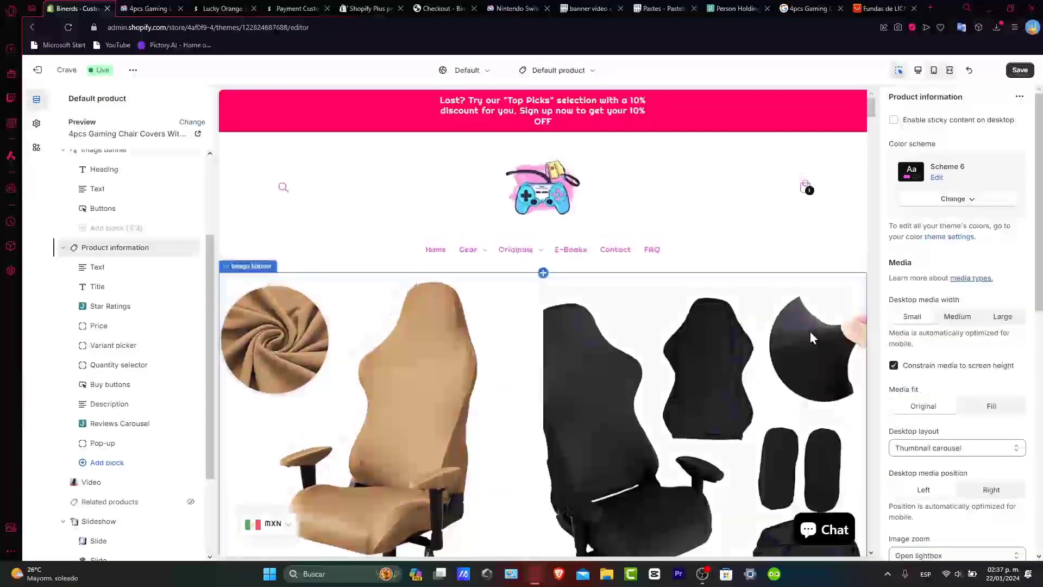
click(809, 327)
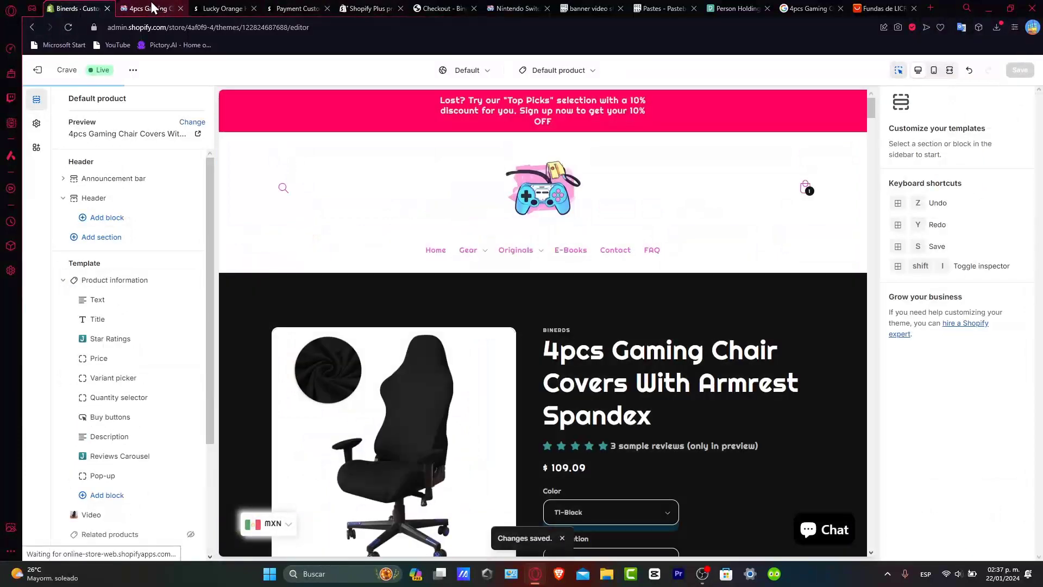
- Switch to the live gaming chair covers product page, reload it and review its colors
click(152, 7)
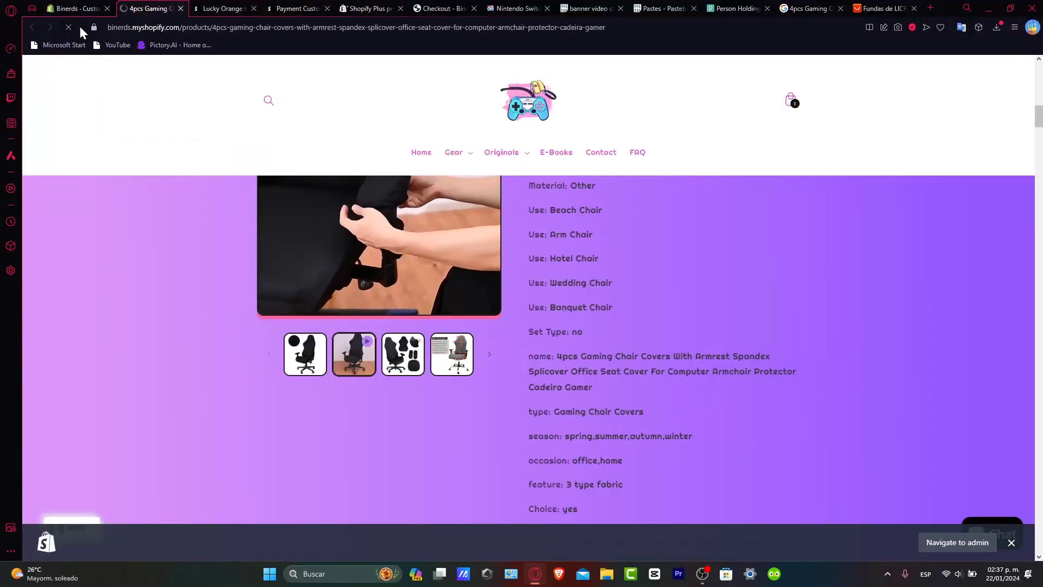
click(68, 27)
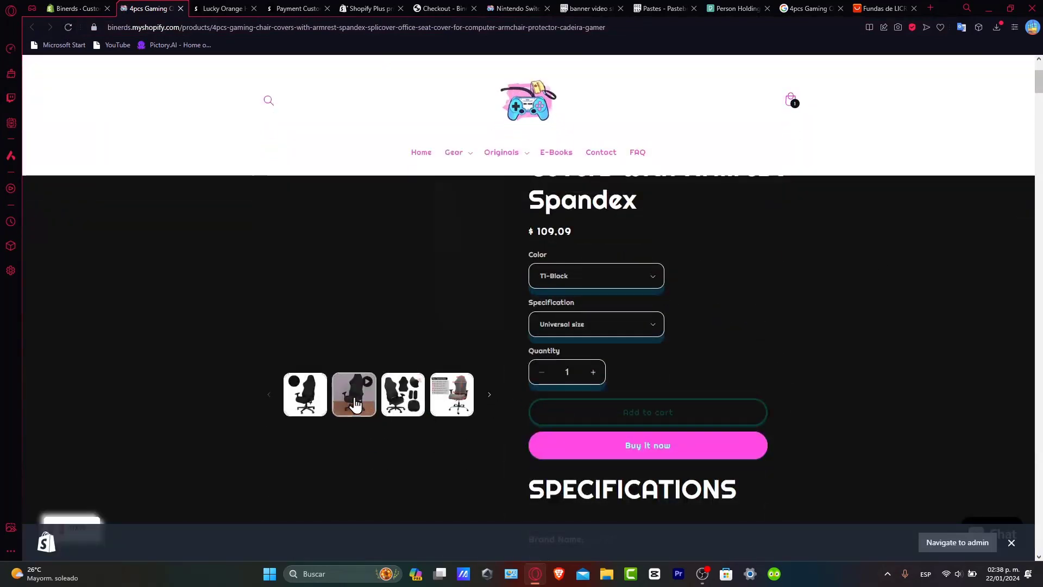
scroll(180, 394, up, 3)
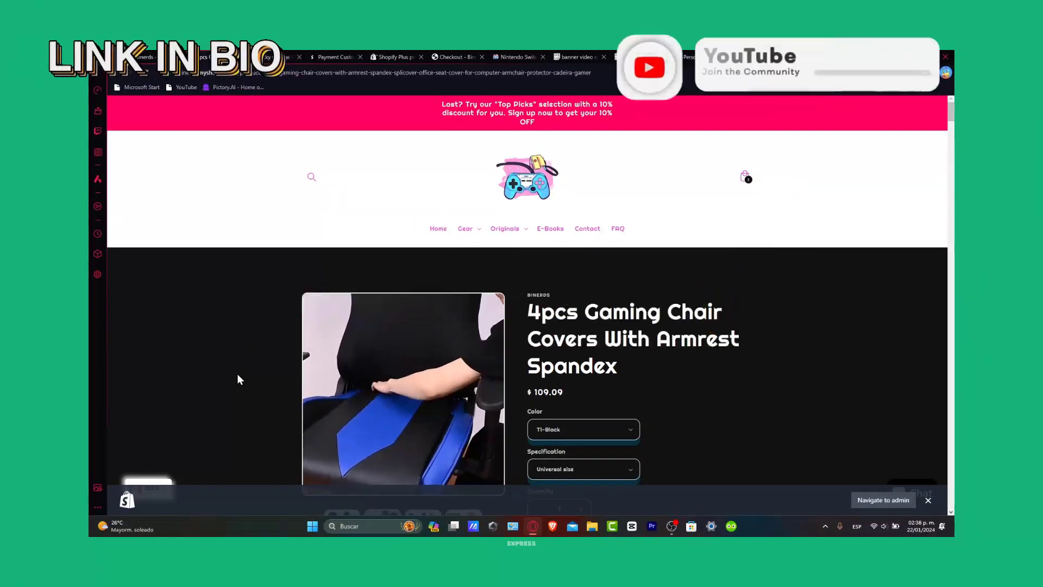
scroll(595, 347, down, 3)
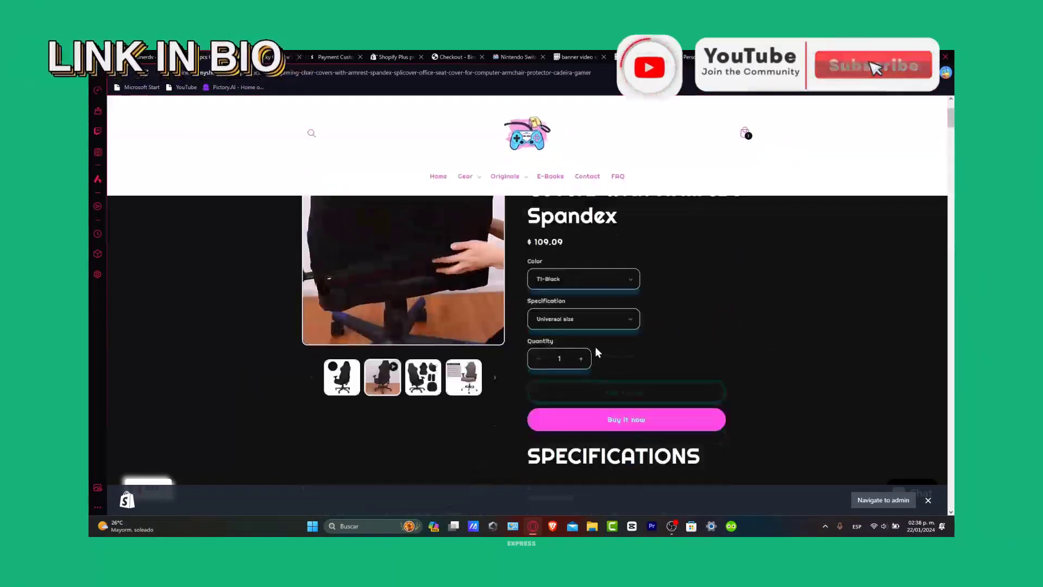